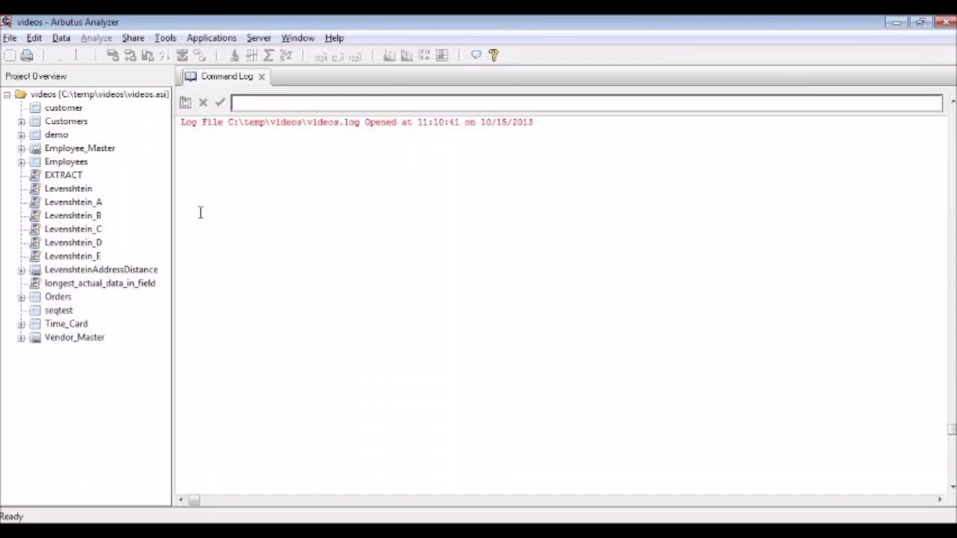
Start adding a personal share and name it My Personal Shared Information.
left_click(134, 38)
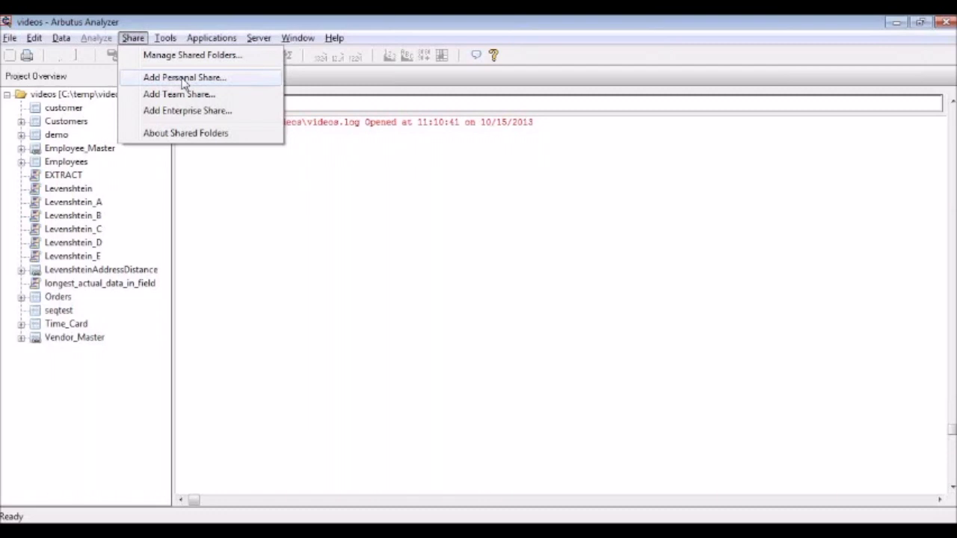
left_click(183, 78)
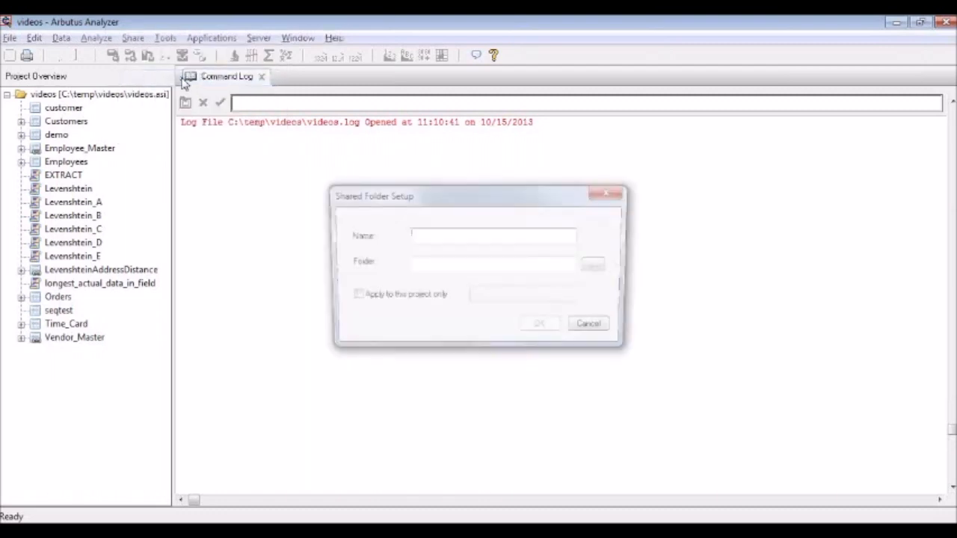
type("My ")
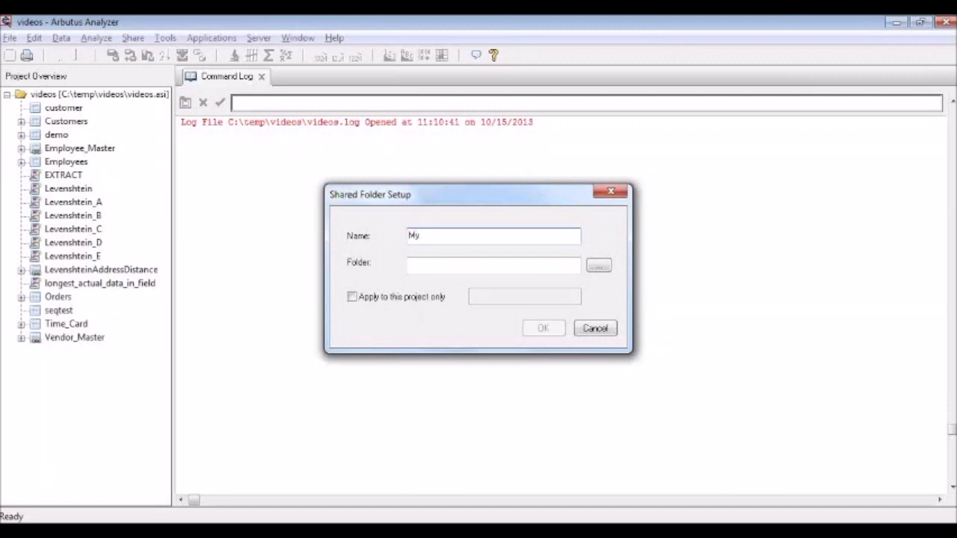
type("Personal Shared Information")
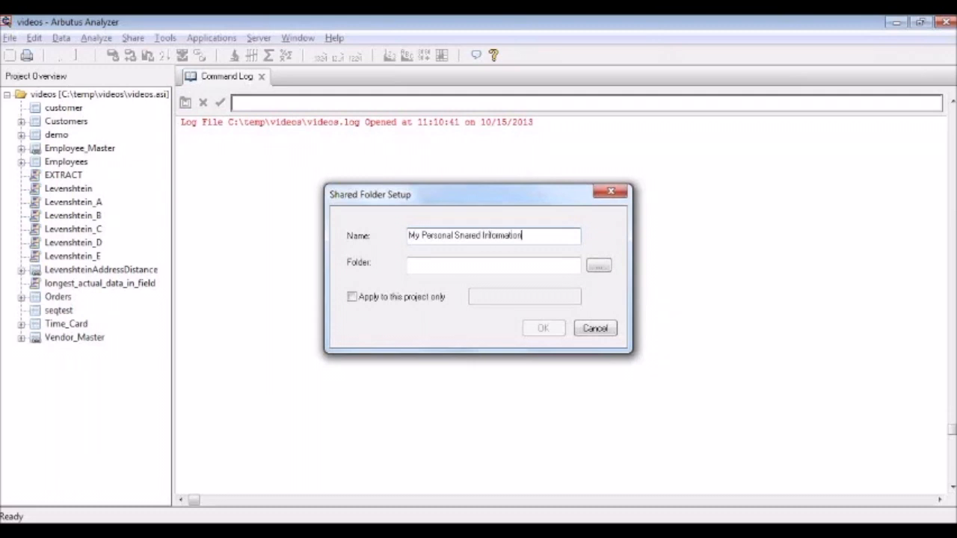
Set the share's folder to C:\My Shared Folder and apply the share to the videos project only.
left_click(598, 268)
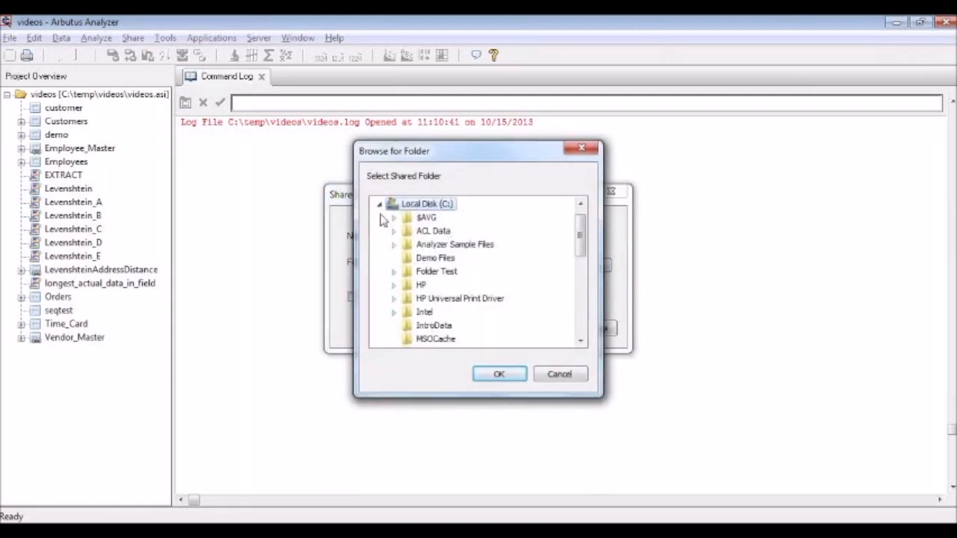
left_click(581, 341)
left_click(580, 341)
left_click(580, 341)
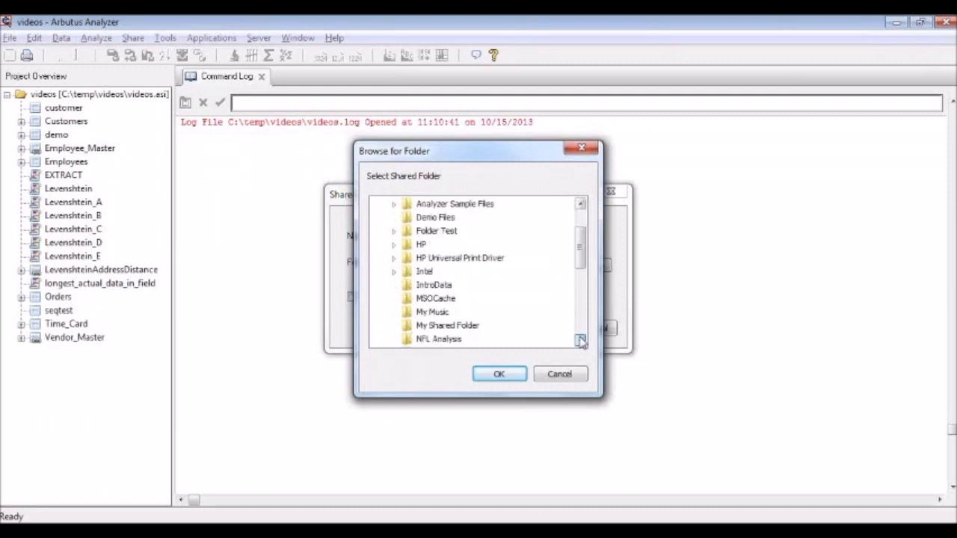
left_click(580, 341)
left_click(460, 312)
left_click(498, 374)
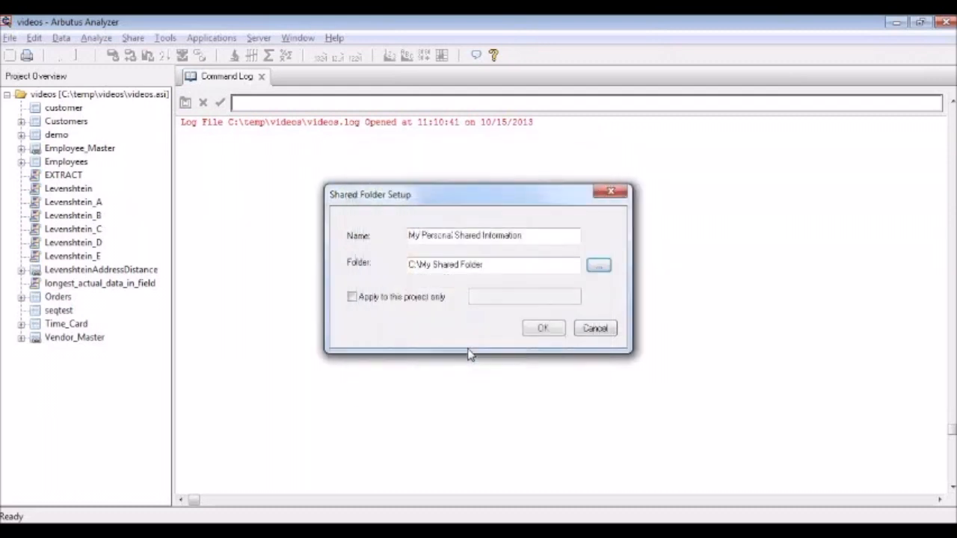
left_click(353, 298)
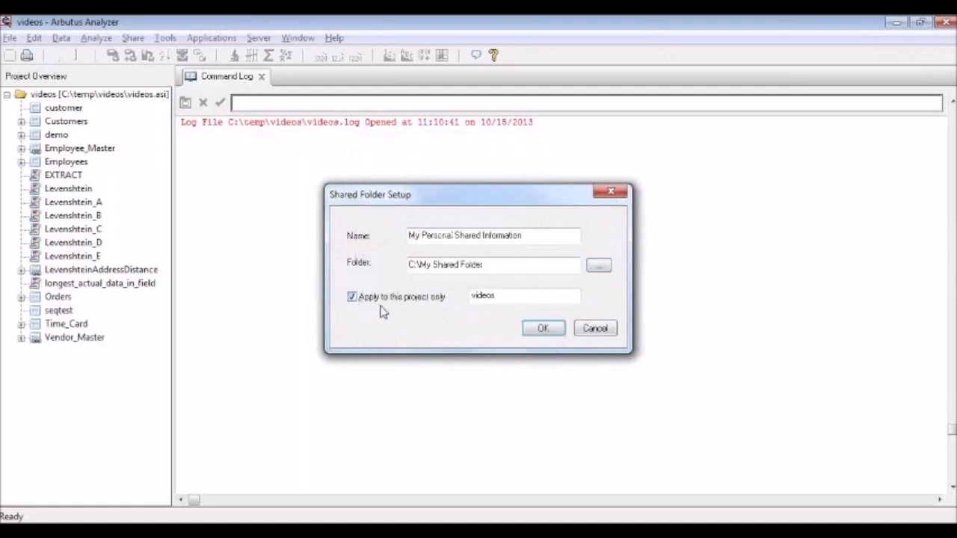
left_click(542, 329)
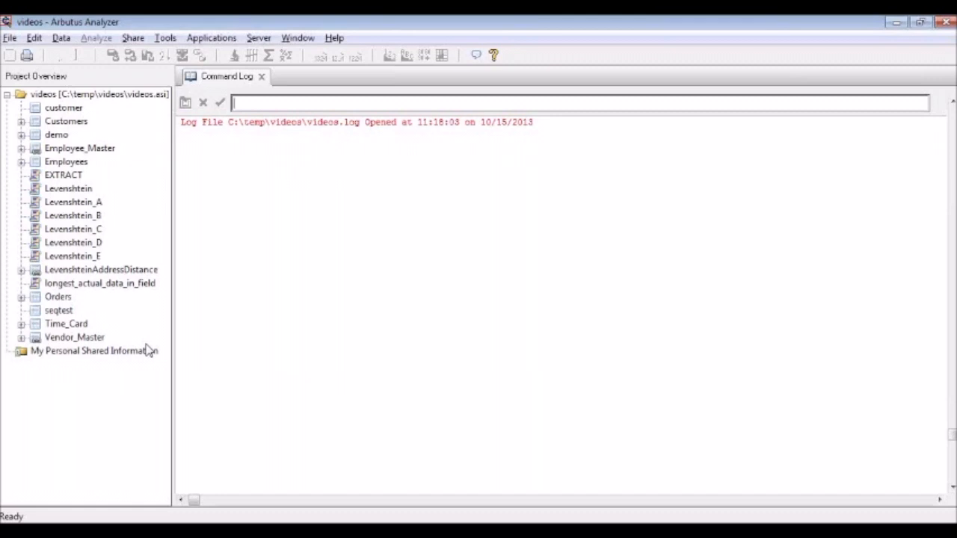
Run the longest_actual_data_in_field procedure on the demo table, testing the BATCH character field.
right_click(87, 290)
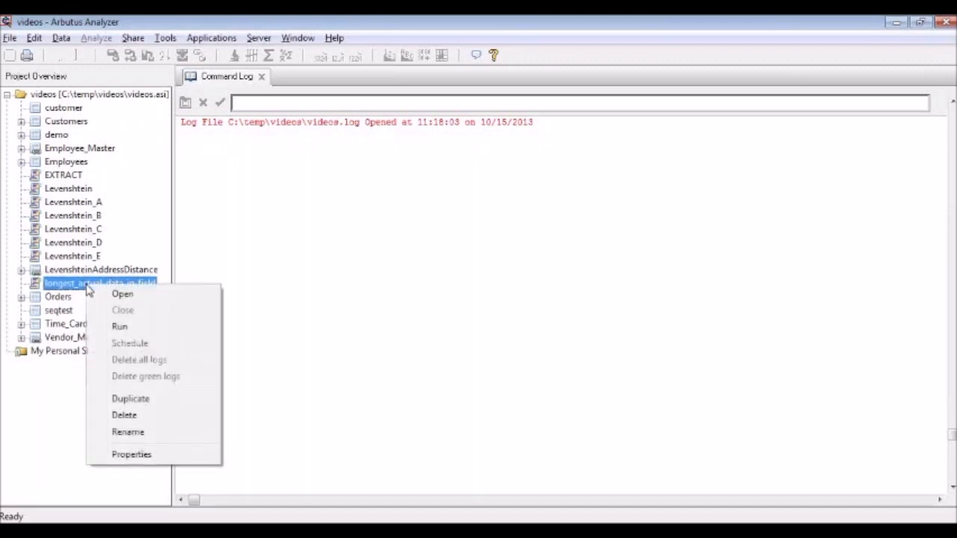
left_click(124, 328)
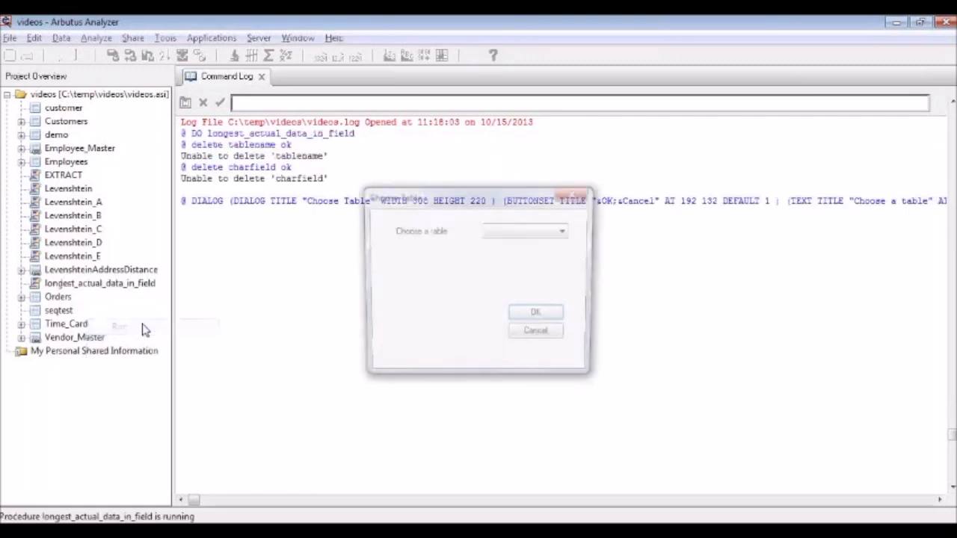
left_click(566, 233)
left_click(501, 264)
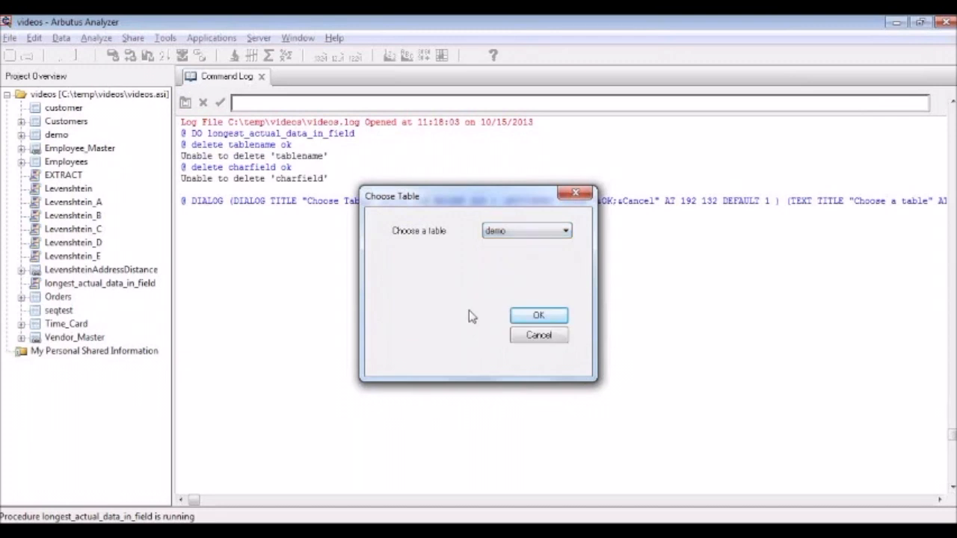
left_click(539, 316)
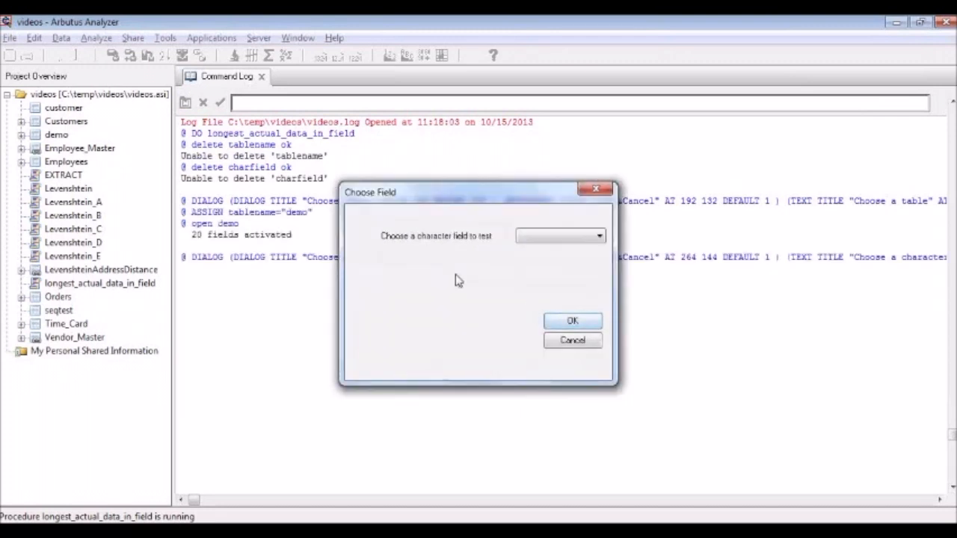
left_click(600, 237)
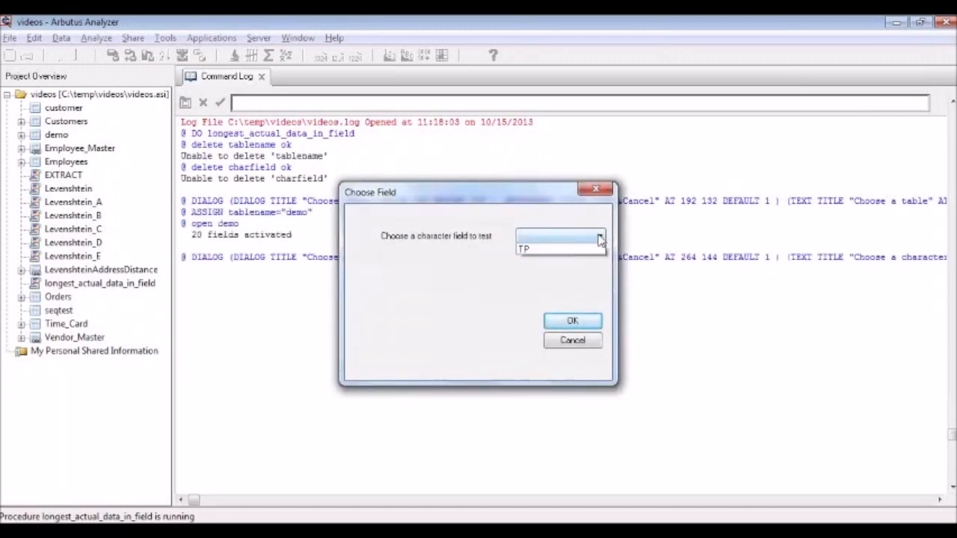
left_click(544, 251)
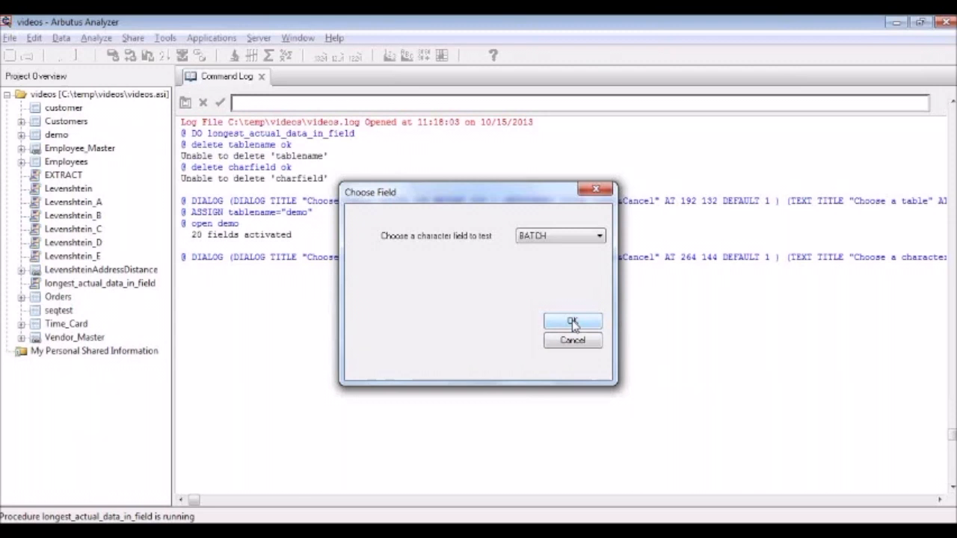
left_click(572, 322)
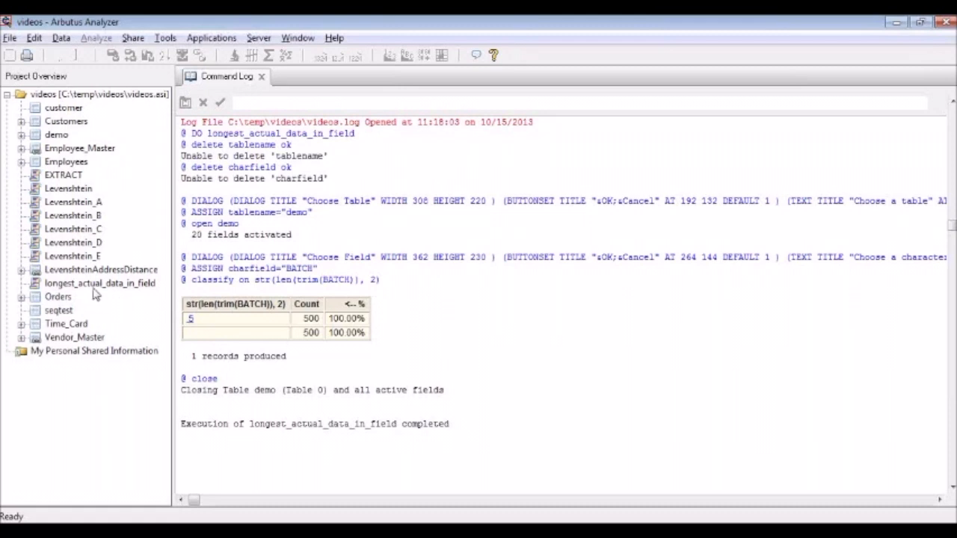
Move longest_actual_data_in_field, Employee_Master, Vendor_Master and Levenshtein from the videos project into the My Personal Shared Information folder.
left_click_drag(90, 291, 65, 360)
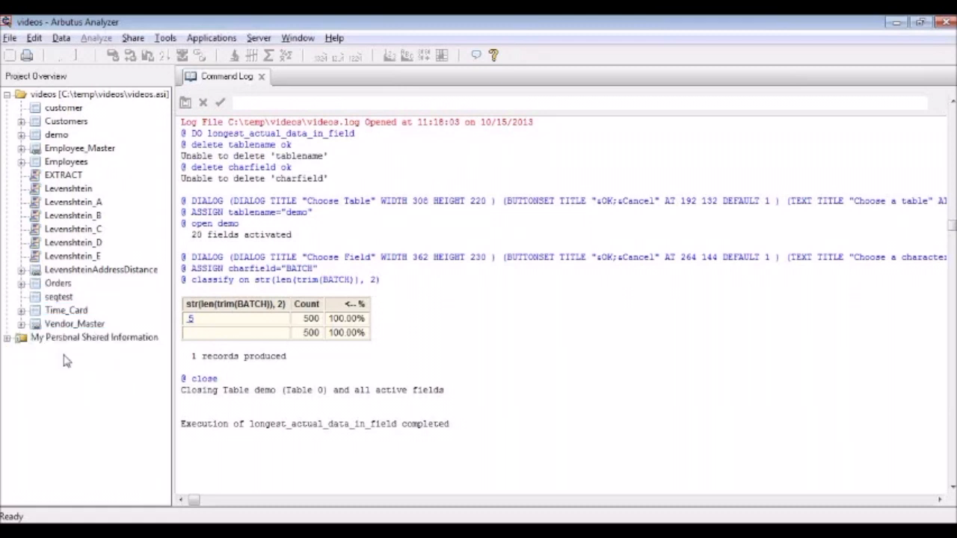
left_click(7, 338)
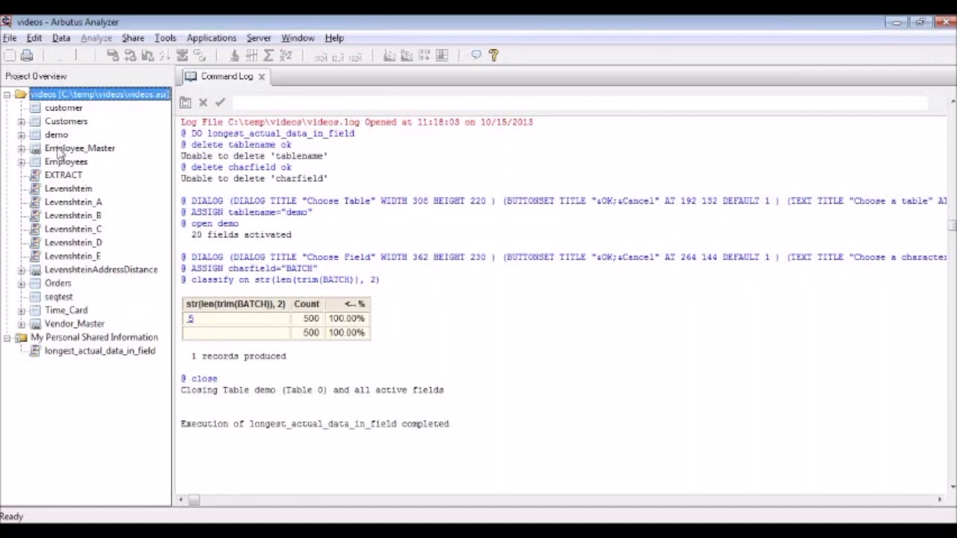
left_click_drag(60, 153, 55, 338)
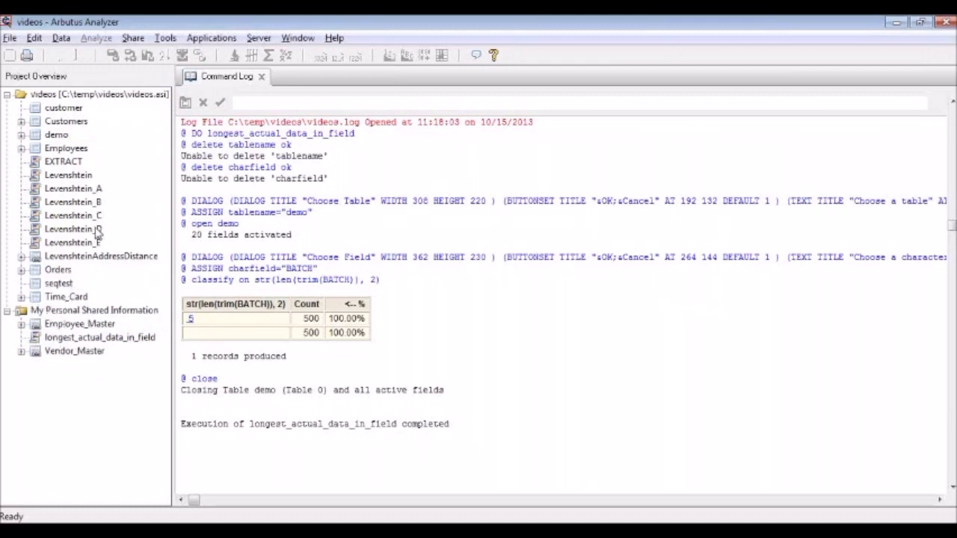
left_click(65, 176)
left_click_drag(64, 176, 54, 313)
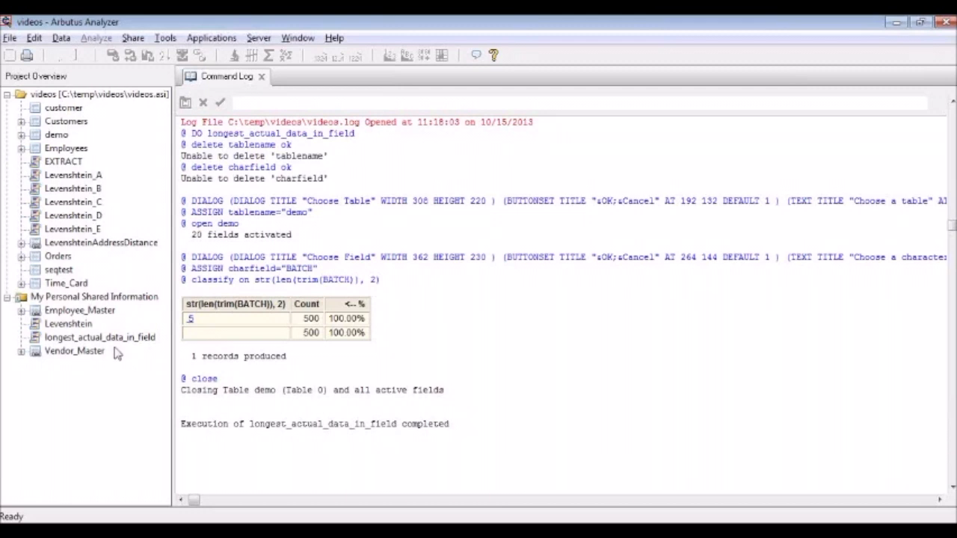
Remove the project-only restriction from the My Personal Shared Information share and expand its folder in the project overview.
left_click(131, 39)
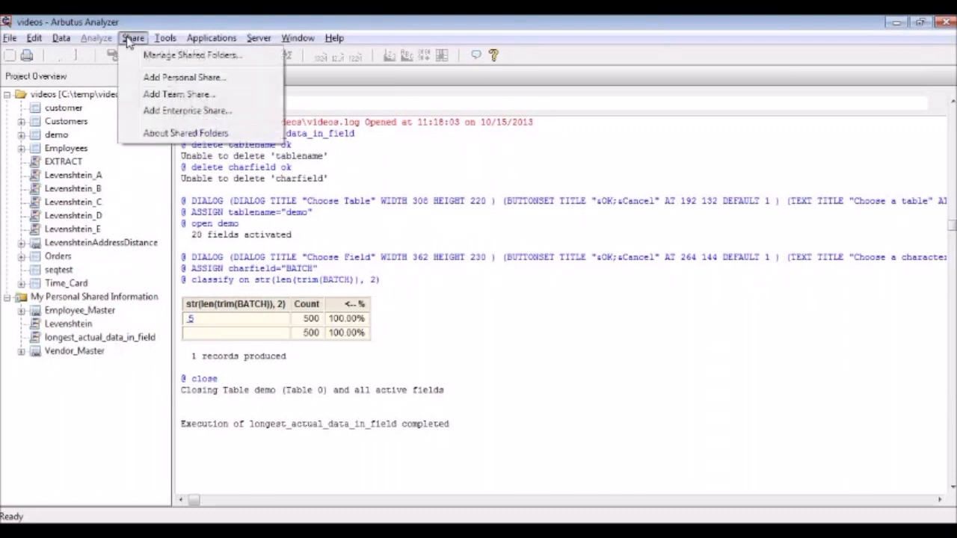
left_click(163, 57)
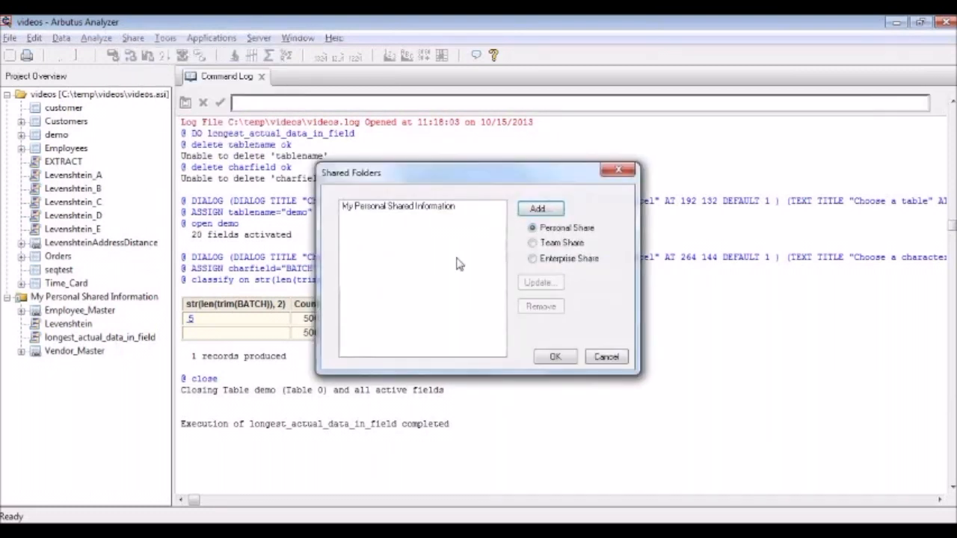
left_click(419, 208)
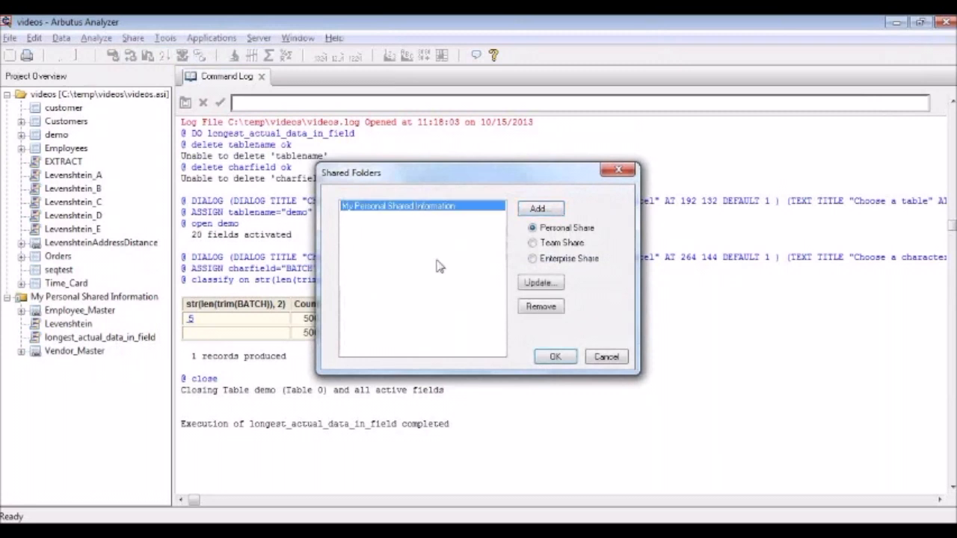
left_click(540, 284)
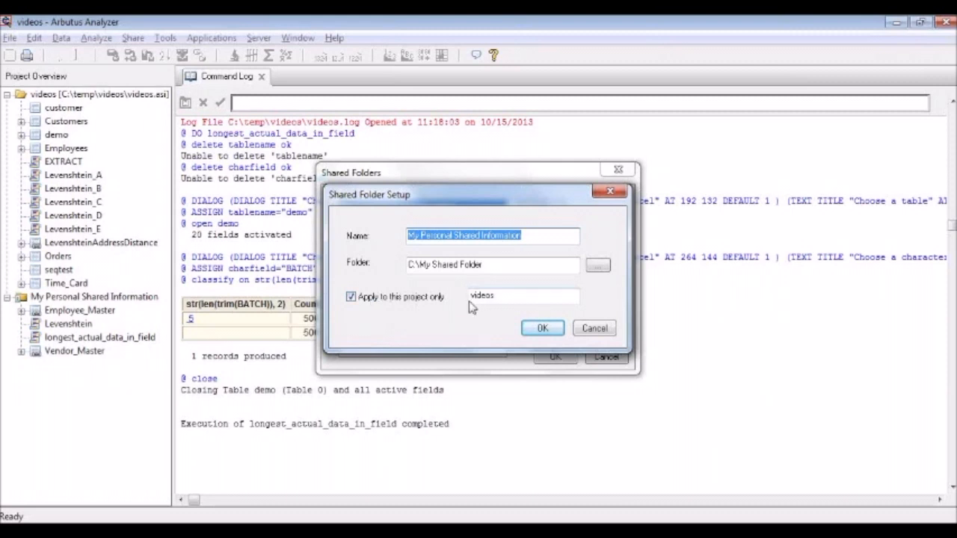
left_click(352, 298)
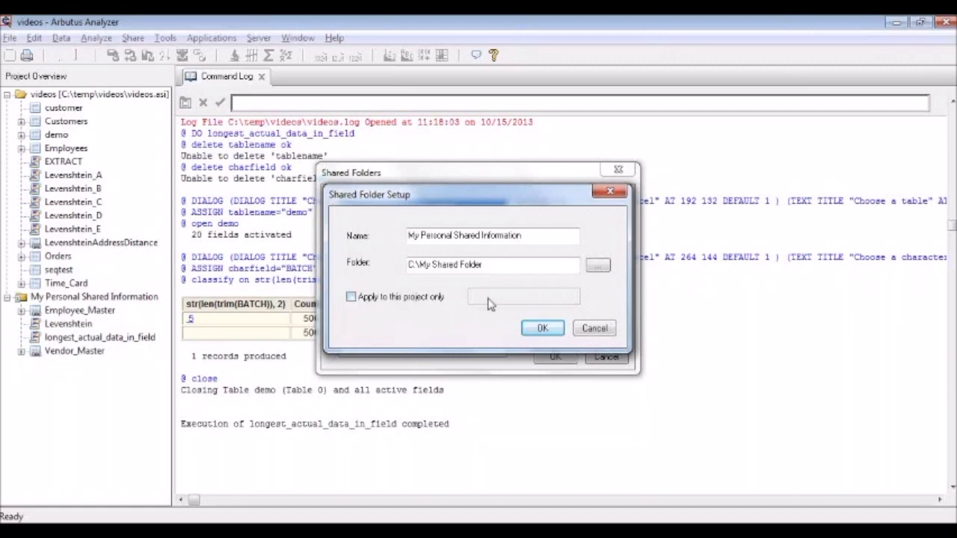
left_click(543, 329)
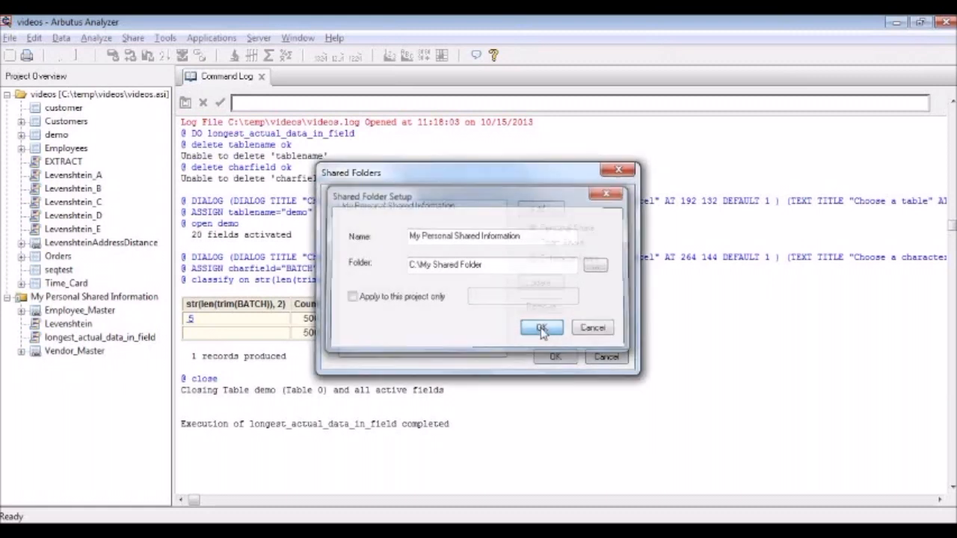
left_click(554, 357)
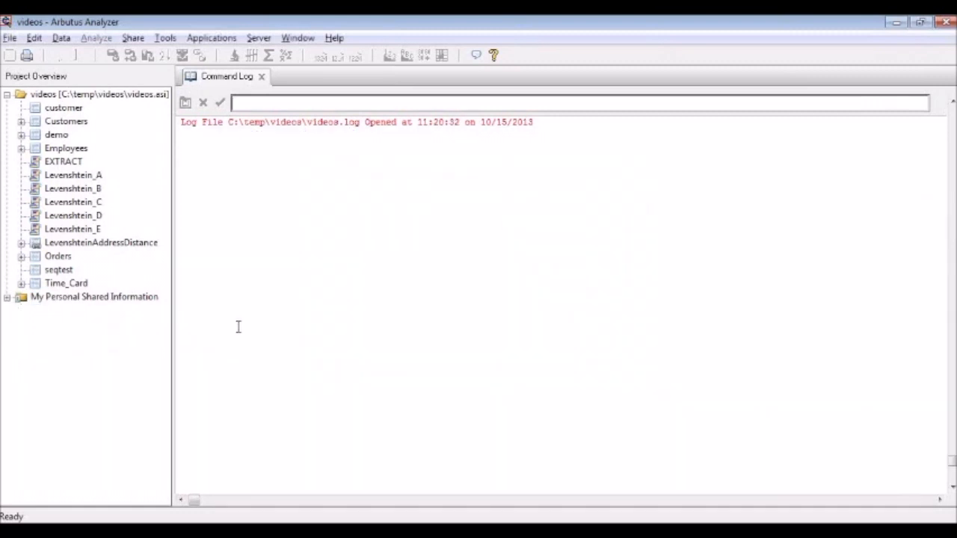
left_click(8, 297)
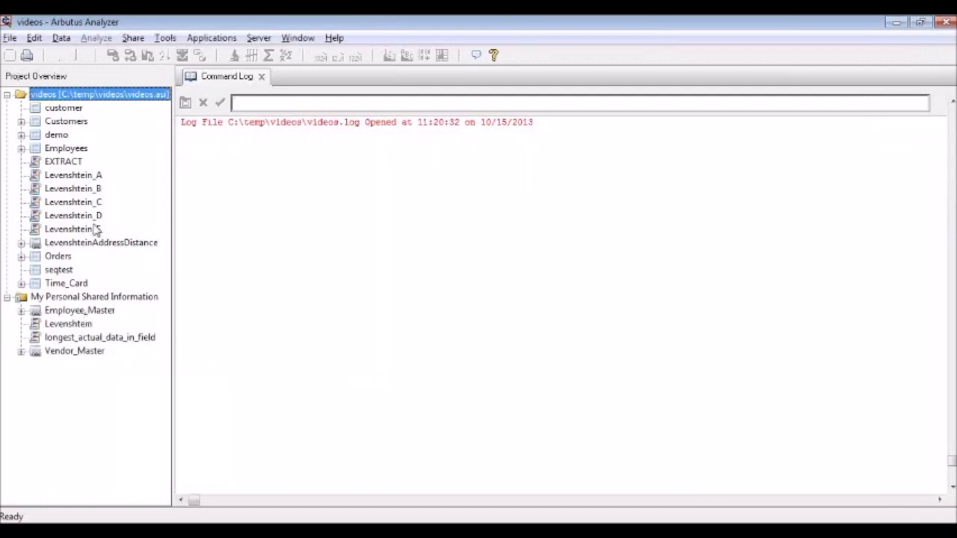
Open the recent synergy project and expand its My Personal Shared Information folder.
left_click(9, 39)
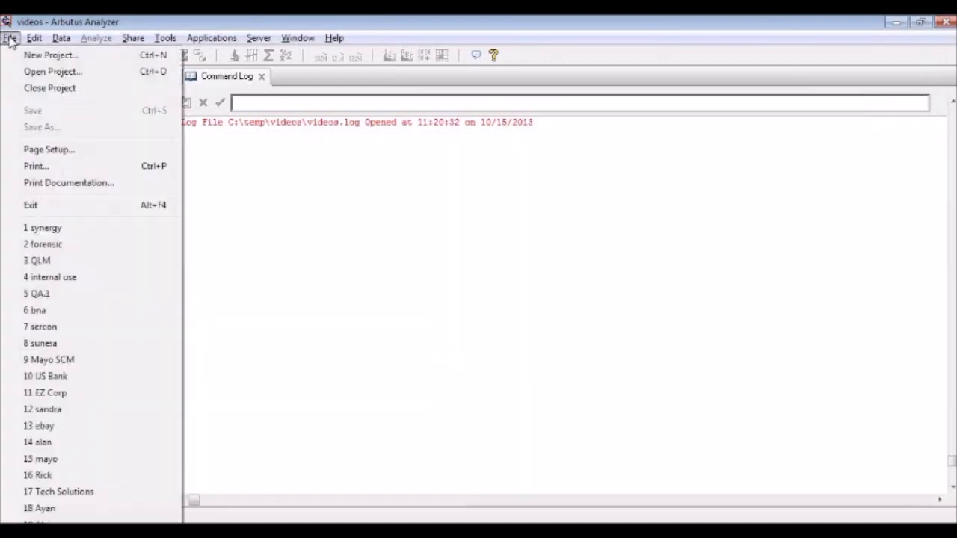
left_click(42, 229)
left_click(8, 163)
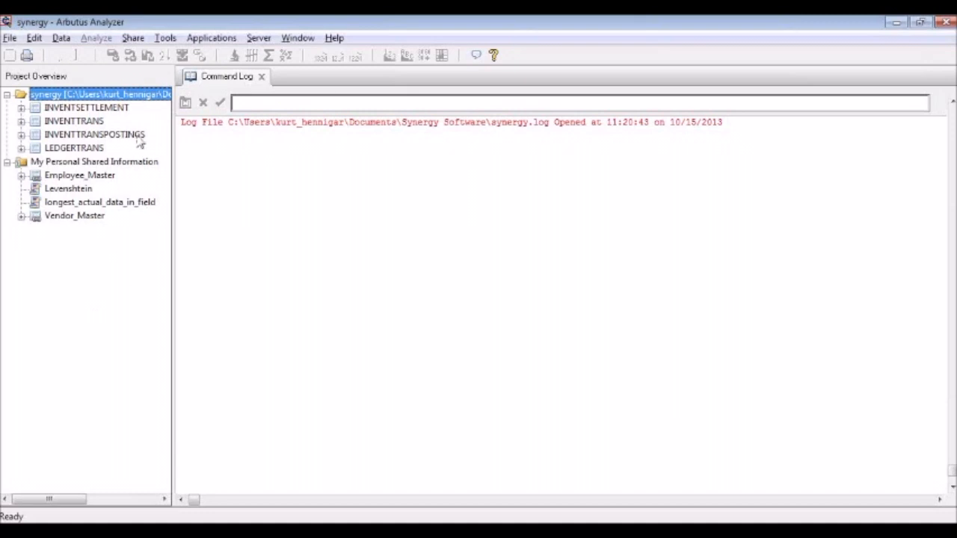
Restrict the My Personal Shared Information share to the projects synergy,videos and expand its folder in the project overview.
left_click(133, 39)
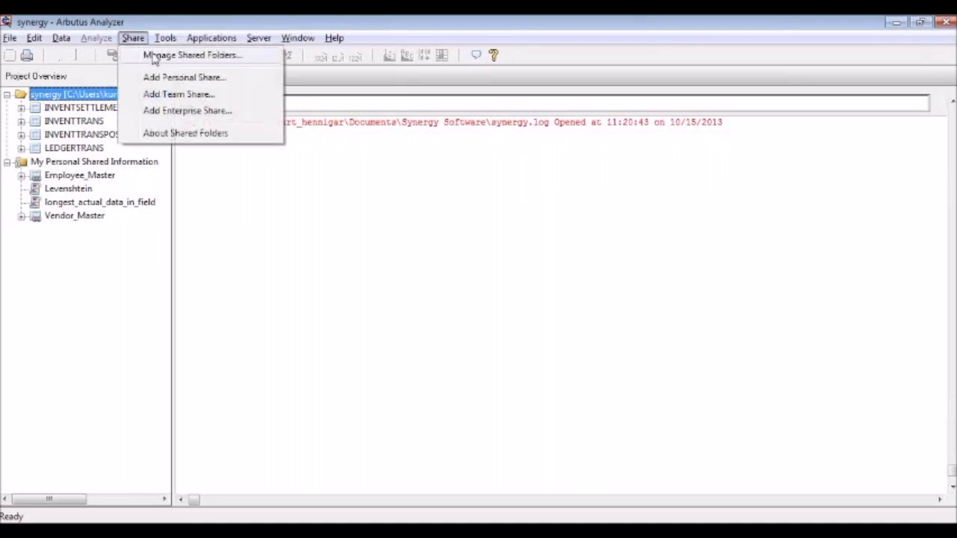
left_click(154, 56)
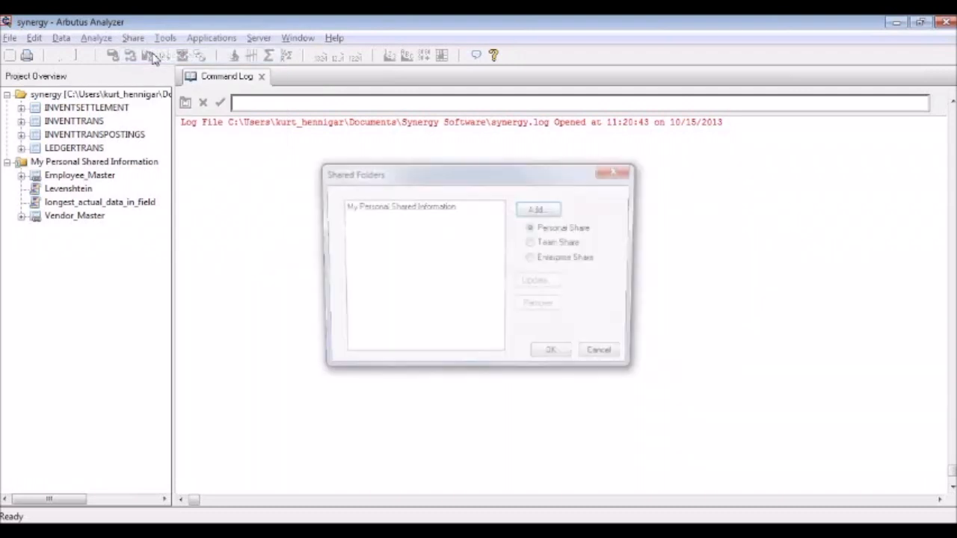
left_click(359, 207)
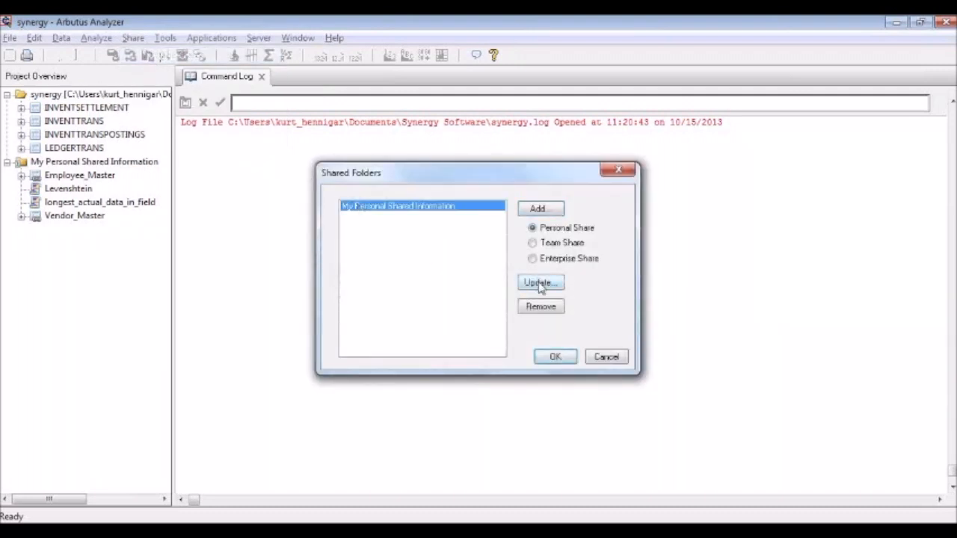
left_click(538, 283)
left_click(376, 298)
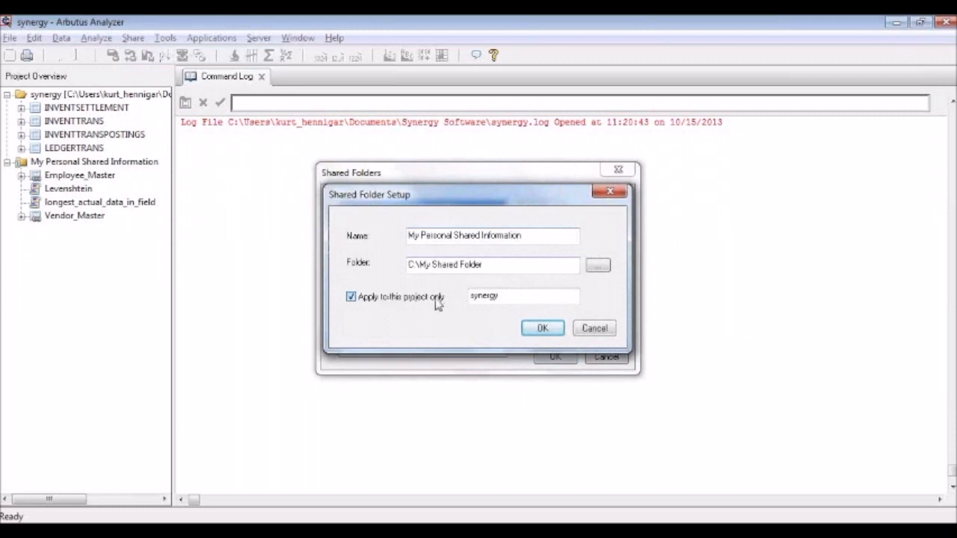
left_click(508, 298)
type(".videos")
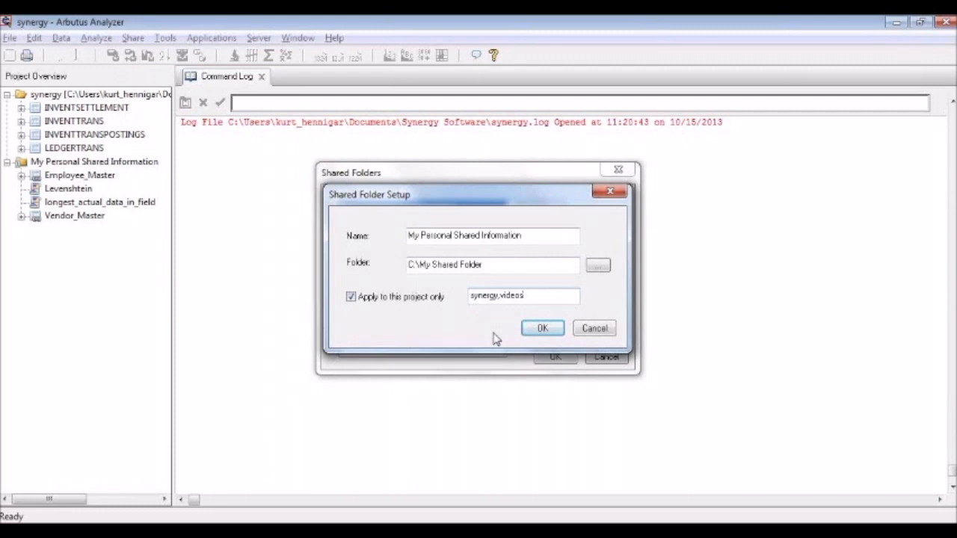
left_click(544, 331)
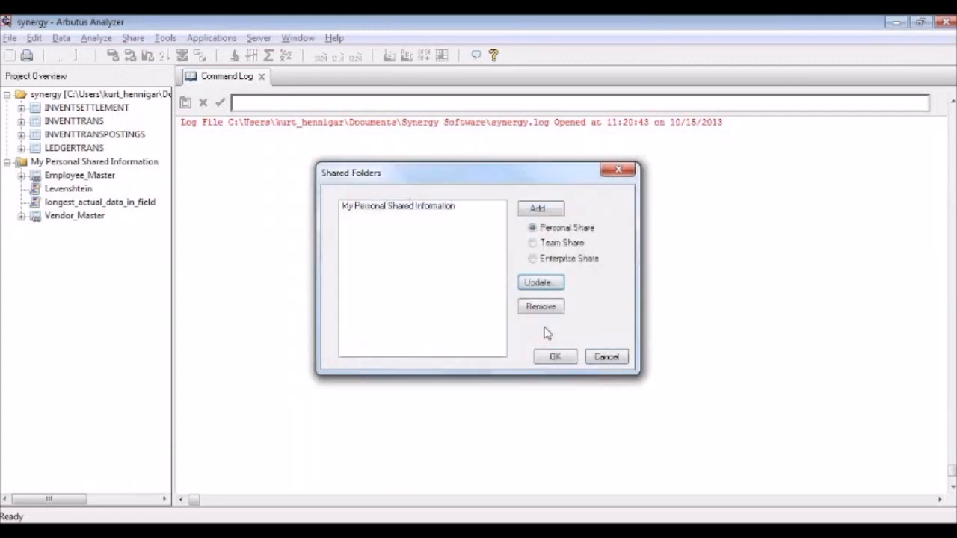
left_click(553, 357)
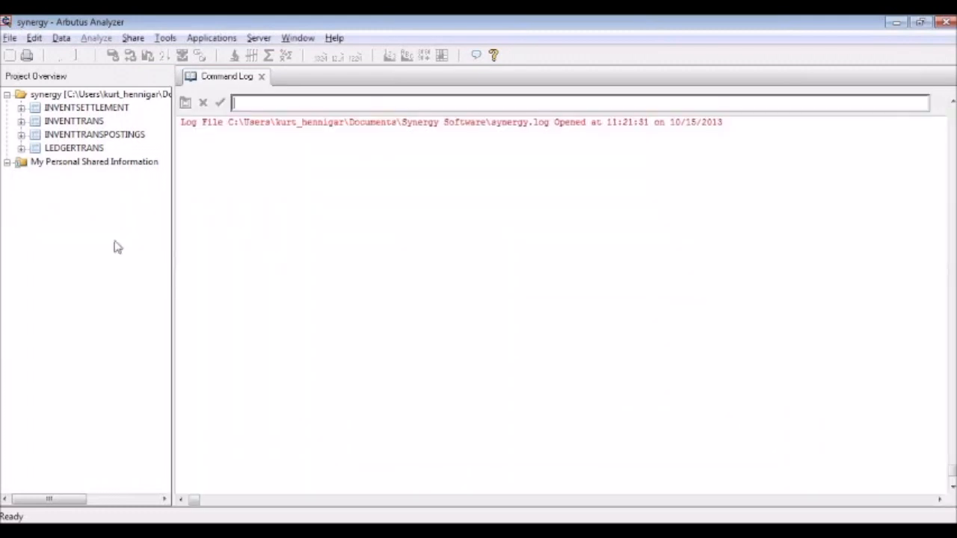
left_click(7, 162)
Open the recent videos project and expand its My Personal Shared Information folder.
left_click(9, 38)
left_click(53, 229)
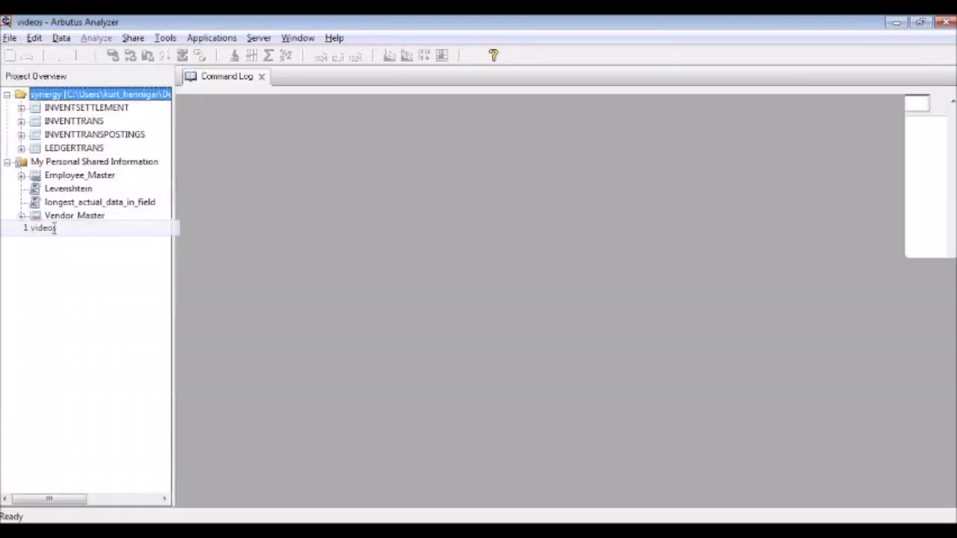
left_click(8, 297)
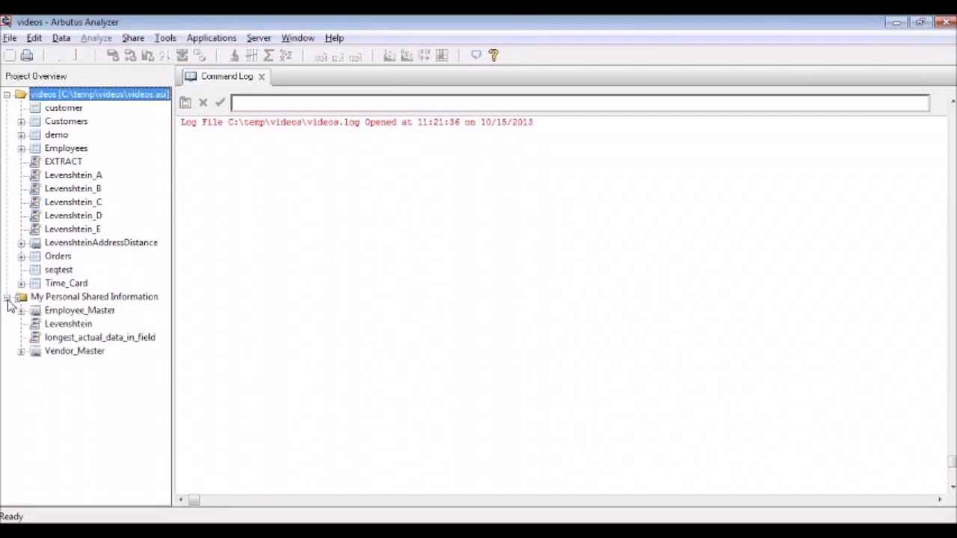
Open the recent forensic project, remove the project-only restriction from the My Personal Shared Information share and expand its folder.
left_click(10, 38)
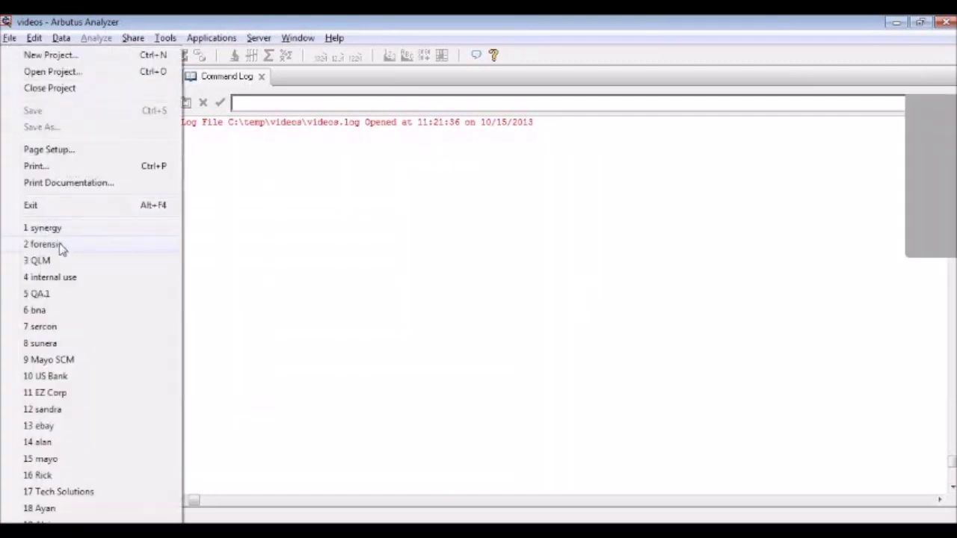
left_click(60, 246)
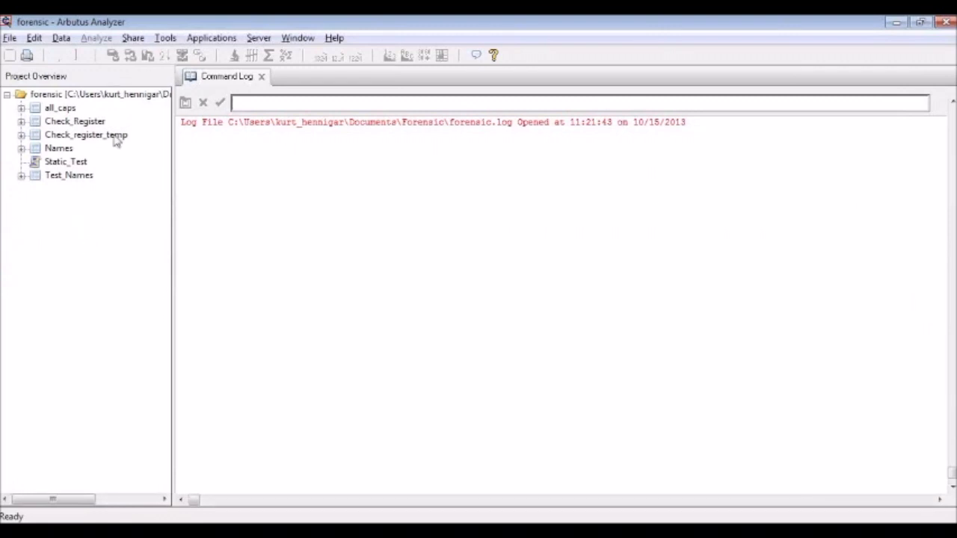
left_click(134, 39)
left_click(153, 55)
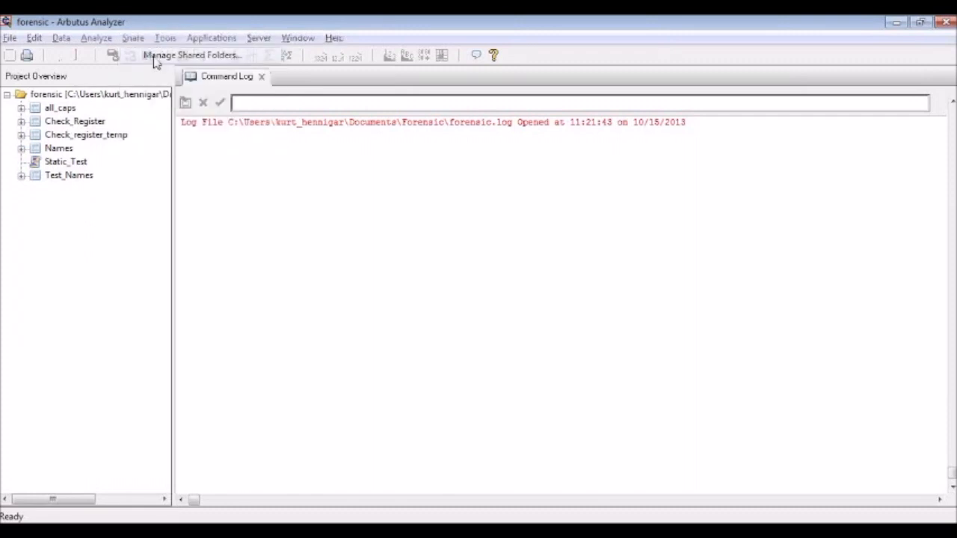
left_click(367, 213)
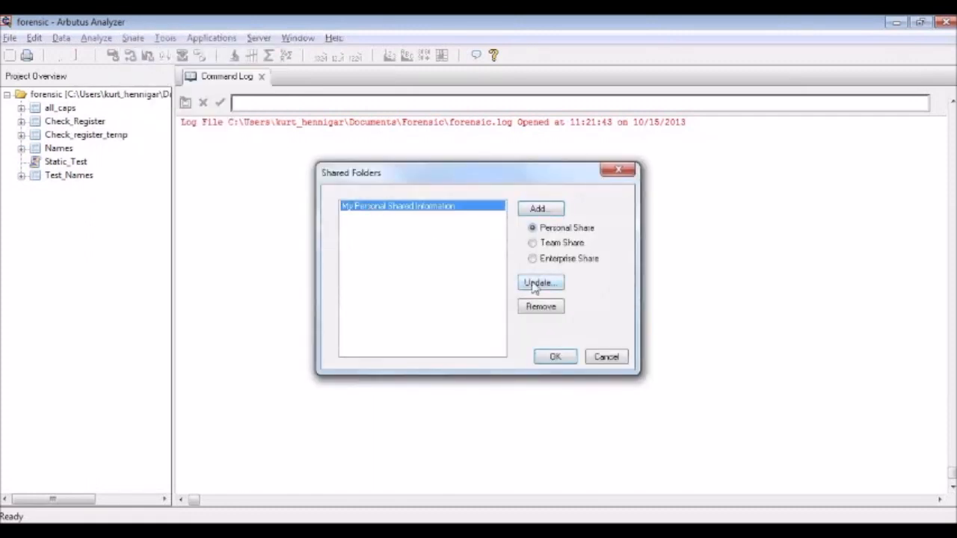
left_click(538, 282)
left_click(528, 295)
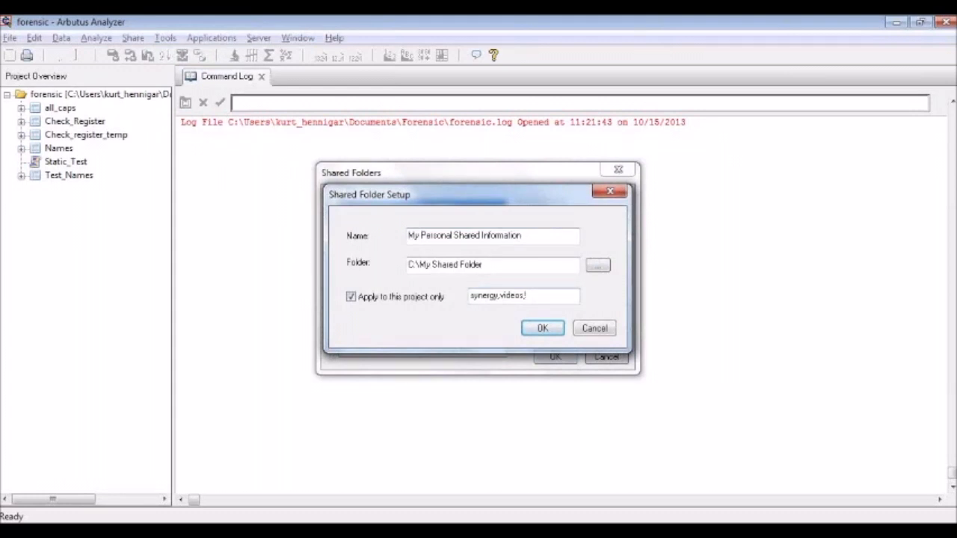
left_click(351, 298)
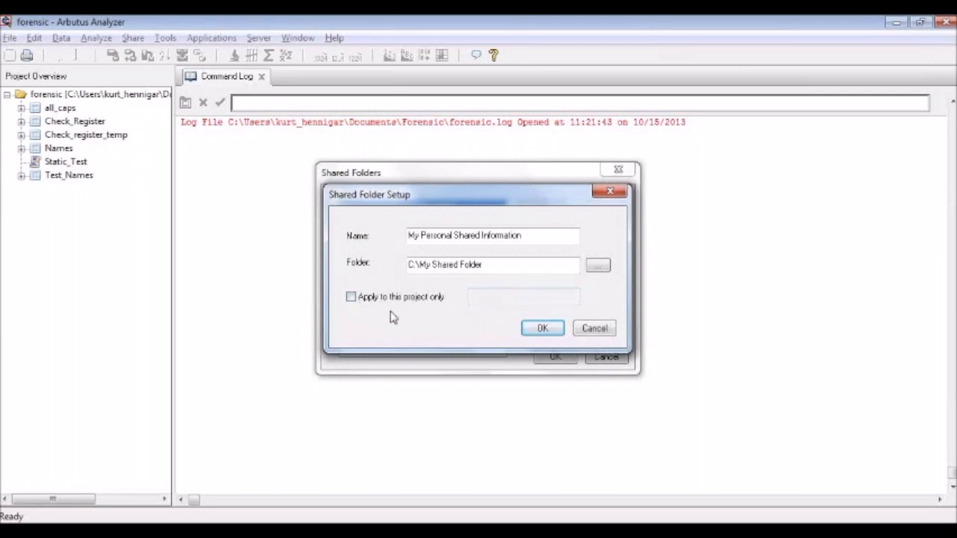
left_click(540, 329)
left_click(552, 358)
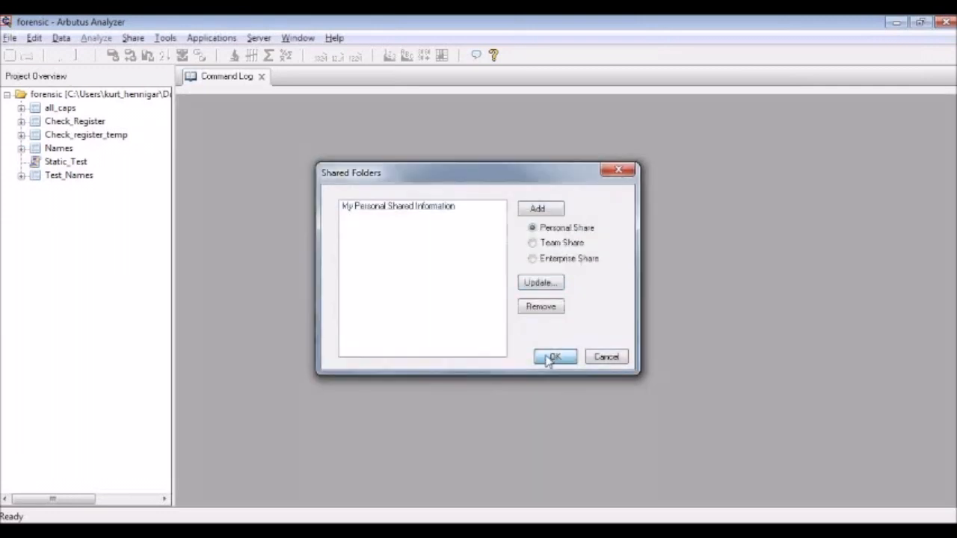
left_click(7, 189)
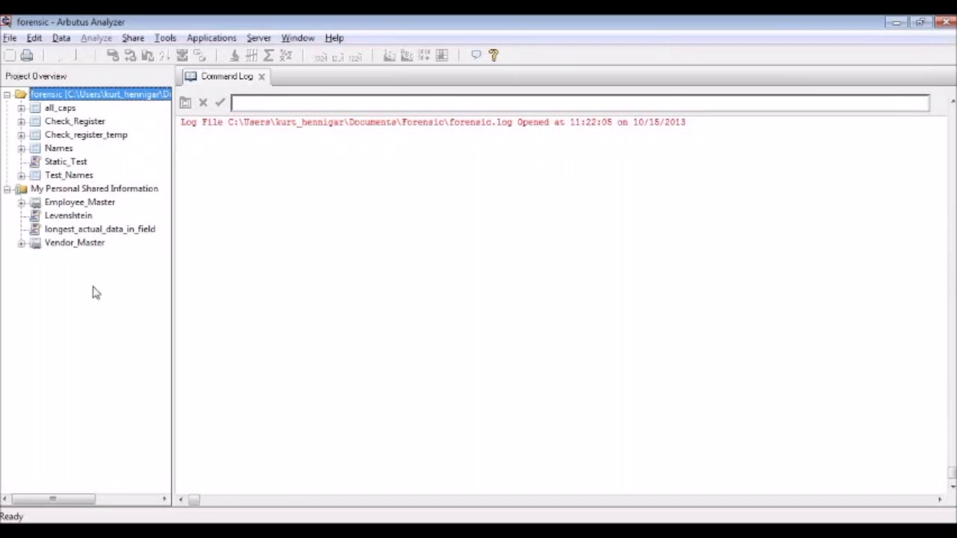
Add a team share named Investigative Group that uses the folder M:\Arbutus Team Share, without a project restriction.
left_click(132, 39)
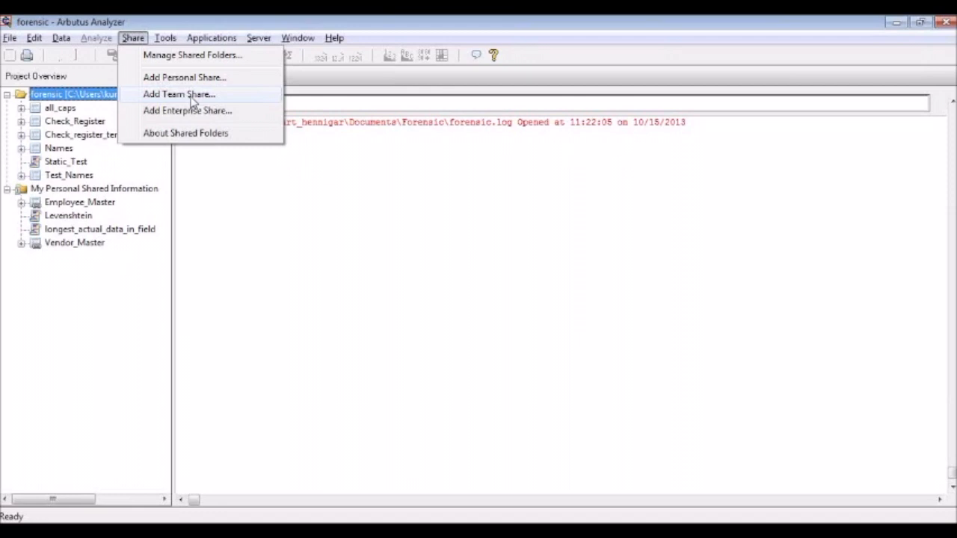
left_click(192, 101)
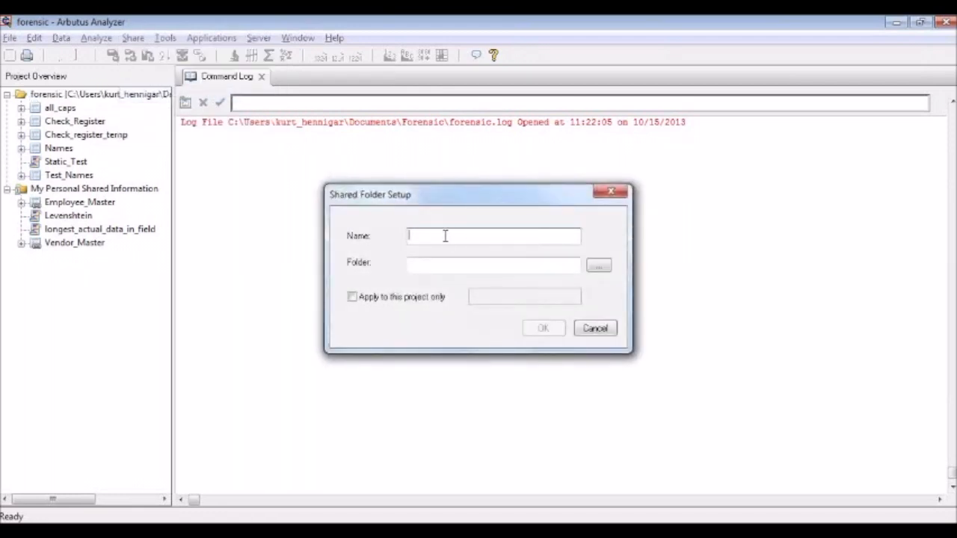
type("Investigative ")
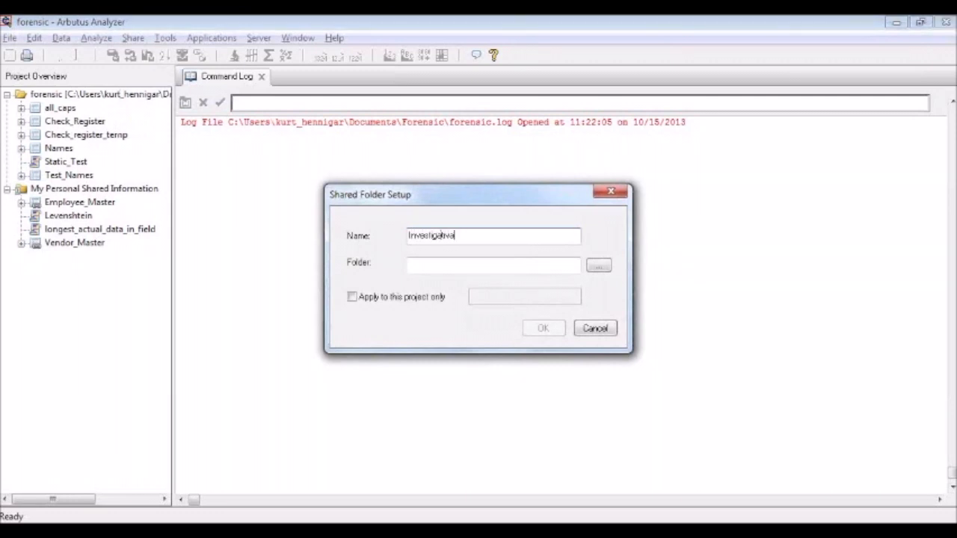
type("Group")
left_click(598, 266)
left_click(379, 204)
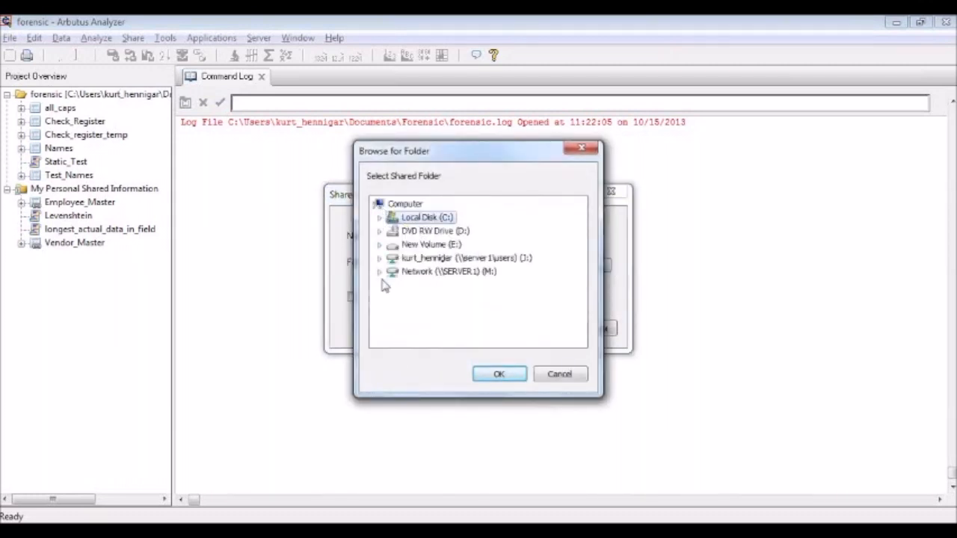
left_click(381, 261)
left_click(448, 257)
left_click(479, 371)
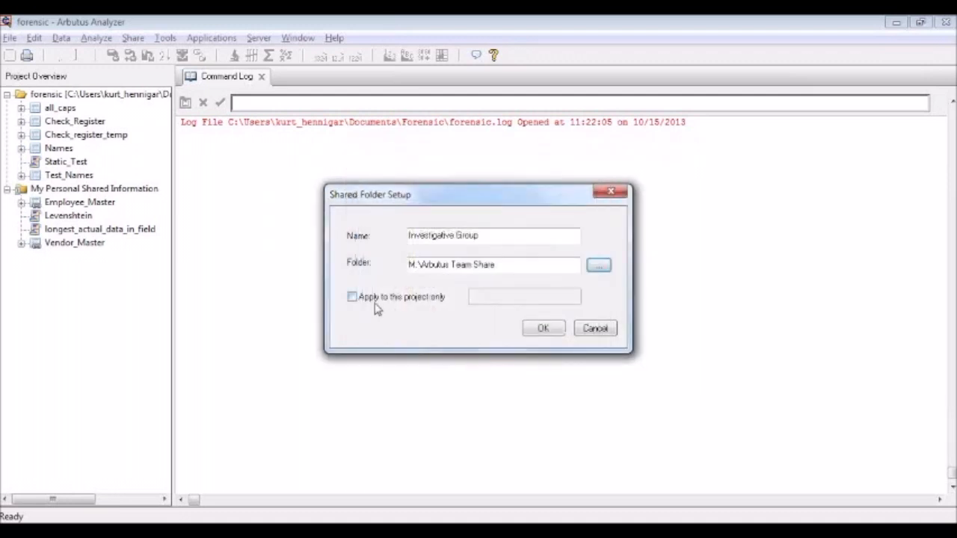
left_click(544, 329)
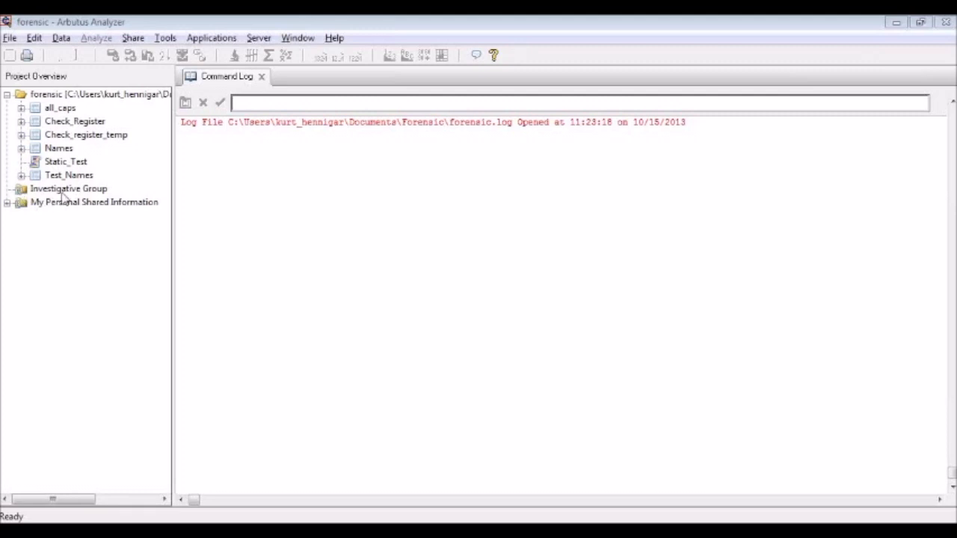
Move Employee_Master, Levenshtein and Vendor_Master from My Personal Shared Information into the Investigative Group folder and expand that folder.
left_click(7, 204)
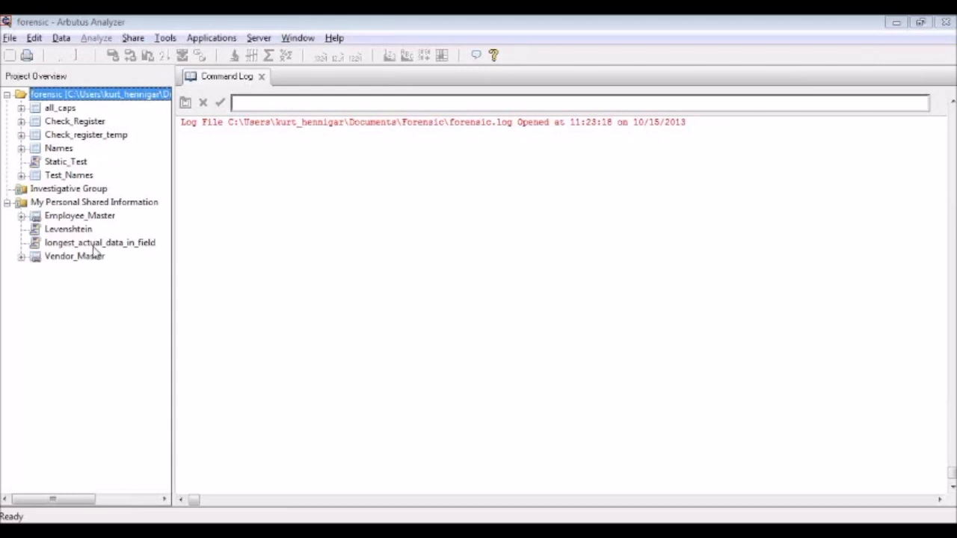
left_click_drag(75, 216, 73, 192)
left_click(73, 192)
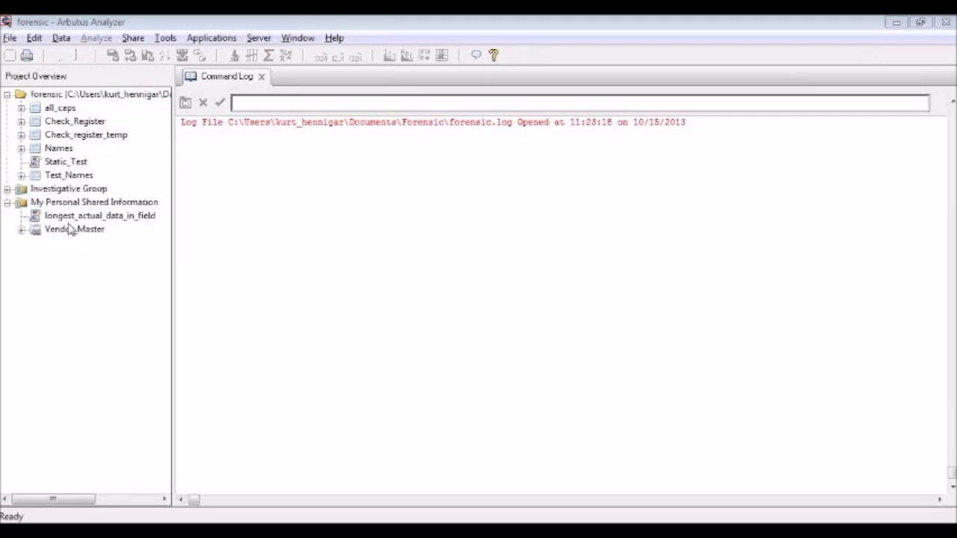
left_click_drag(66, 229, 73, 191)
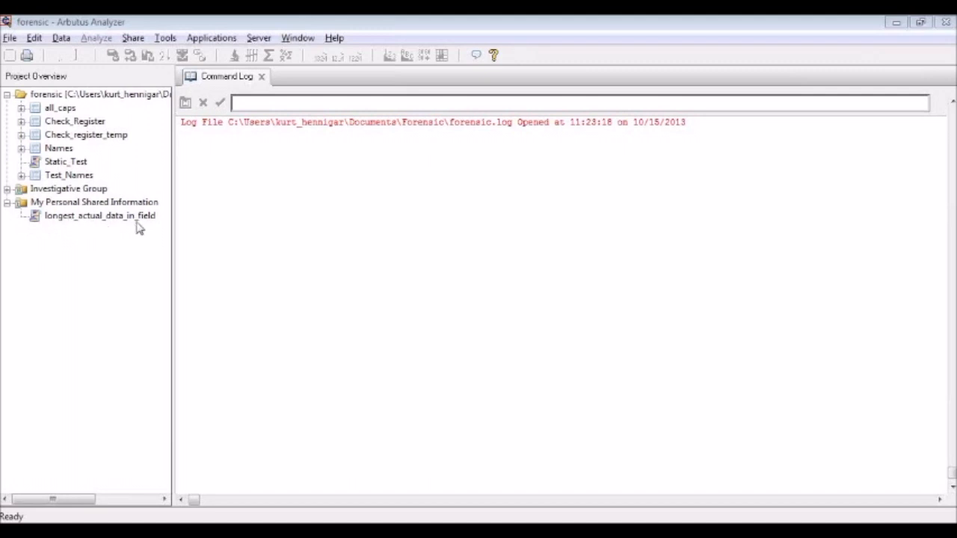
left_click(8, 189)
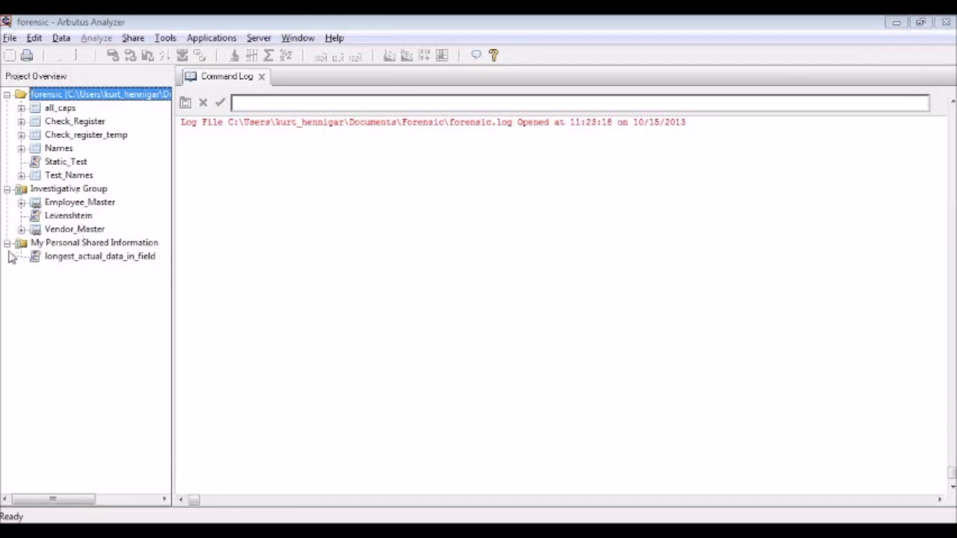
Open the recent videos project and expand its My Personal Shared Information and Investigative Group folders.
left_click(10, 37)
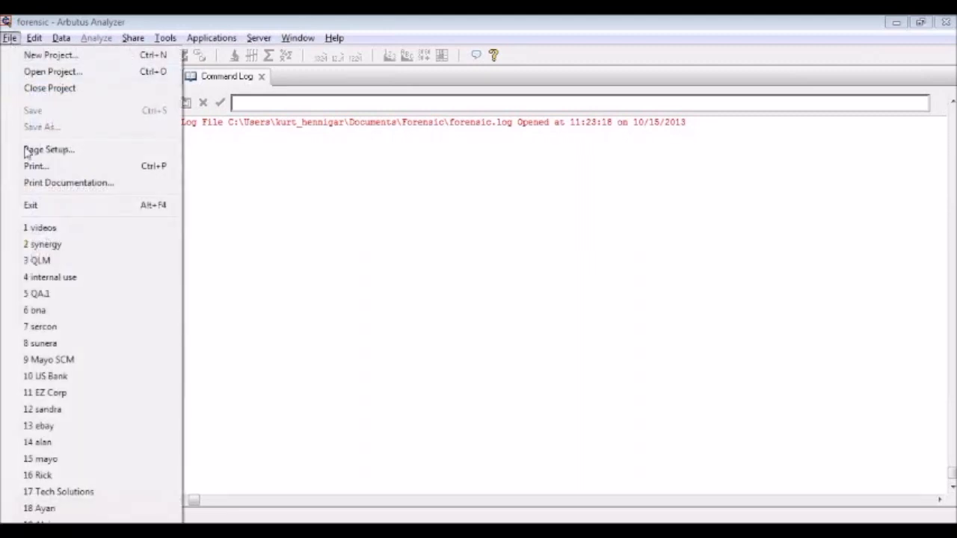
left_click(23, 229)
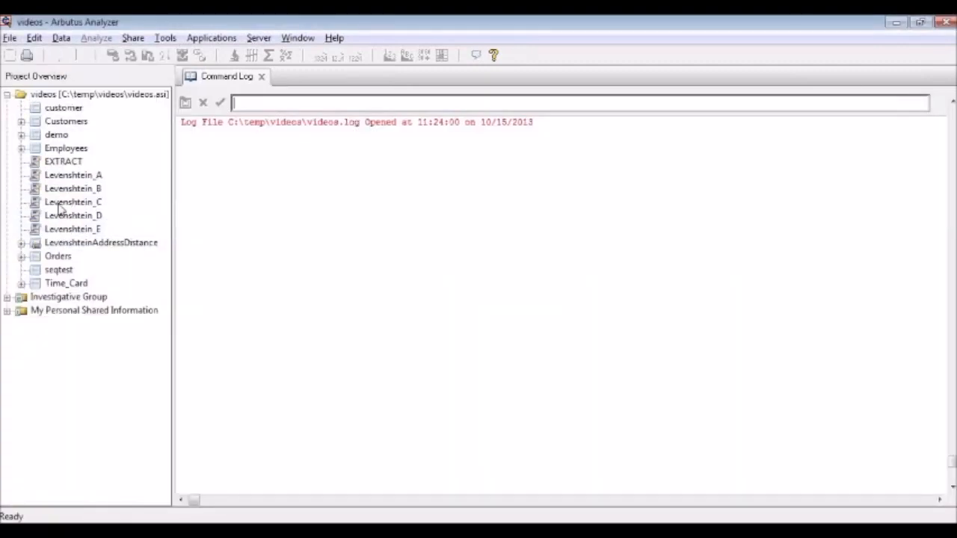
left_click(7, 311)
left_click(6, 297)
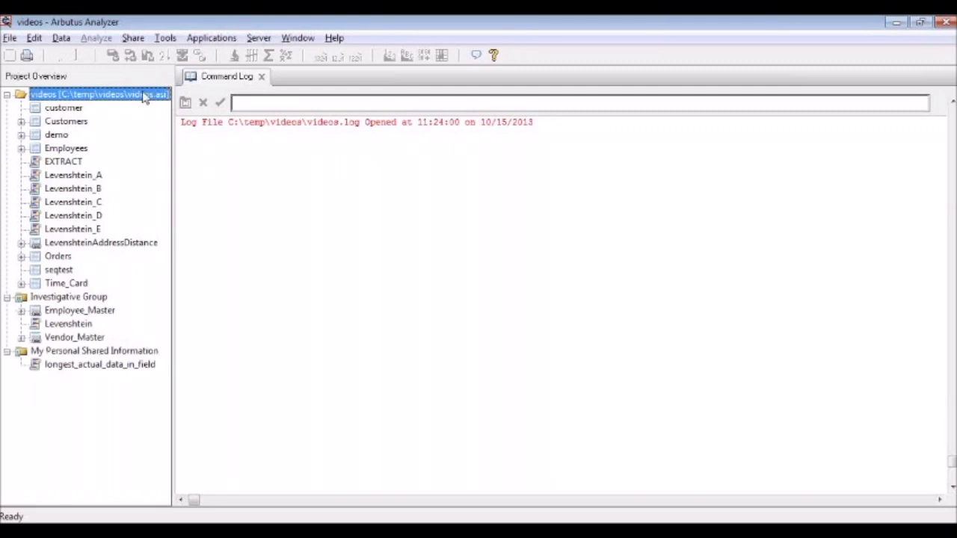
Try to restrict the My Personal Shared Information share to the videos project only, and leave the shared folder settings without saving.
left_click(133, 38)
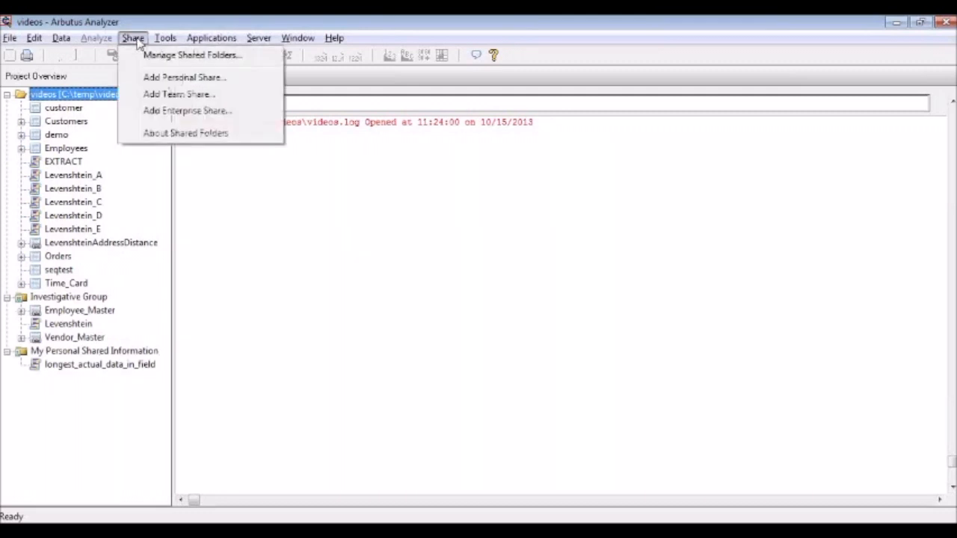
left_click(161, 56)
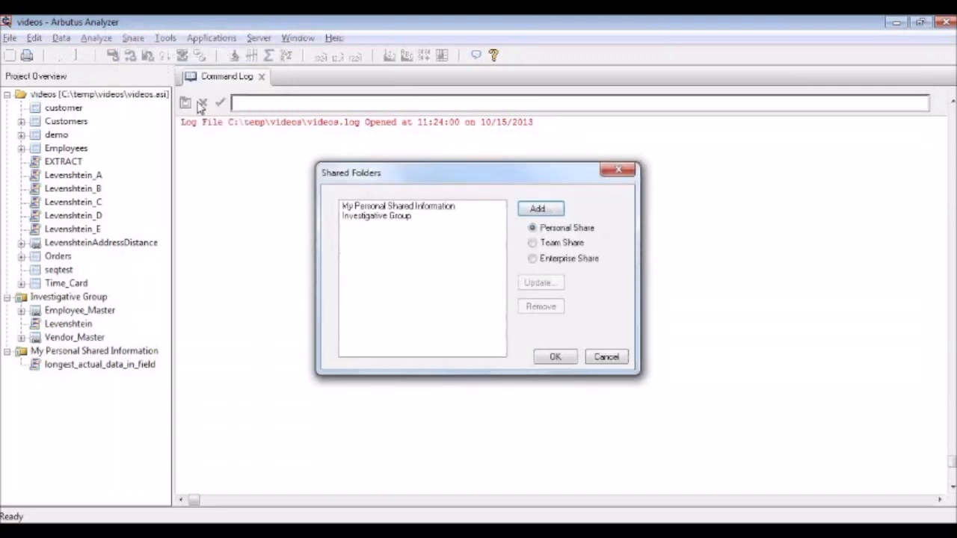
left_click(360, 208)
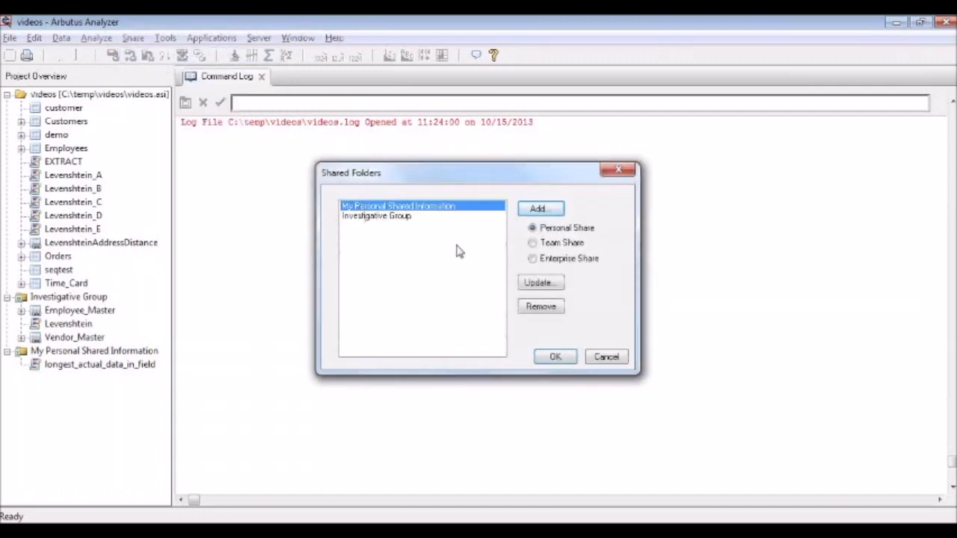
left_click(539, 284)
left_click(402, 297)
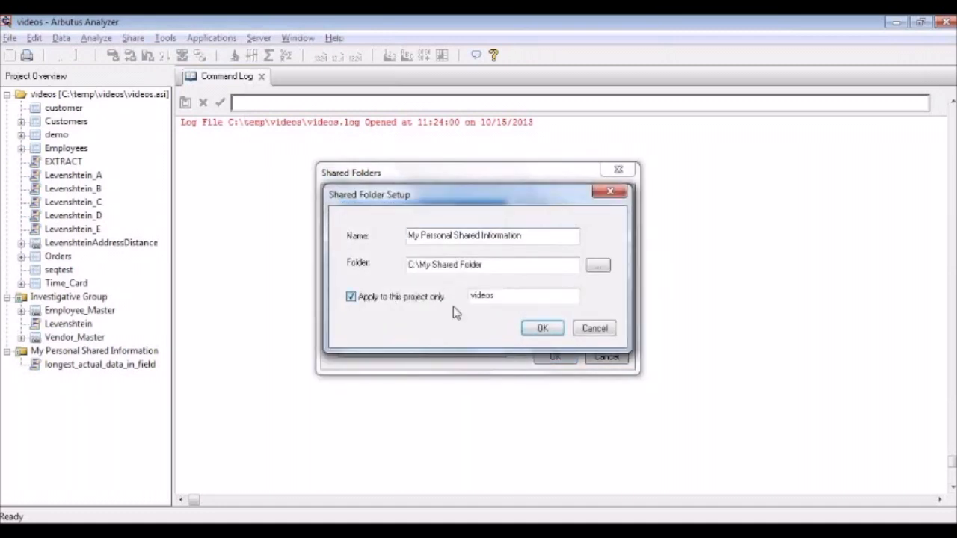
left_click(543, 330)
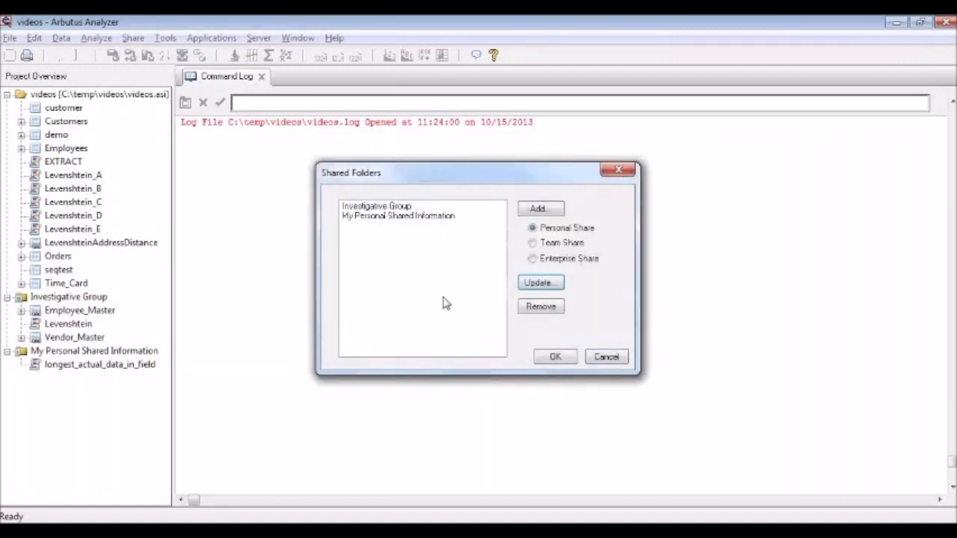
left_click(362, 210)
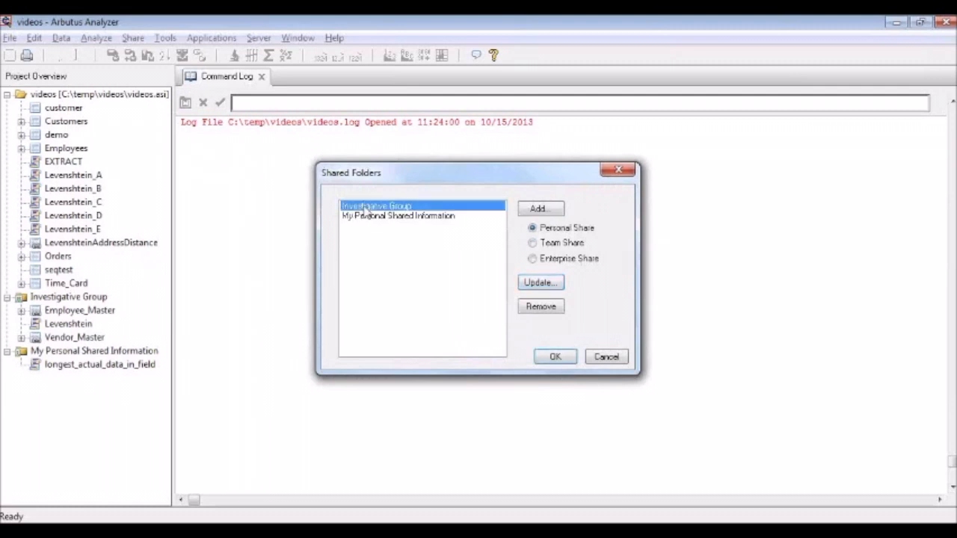
left_click(607, 357)
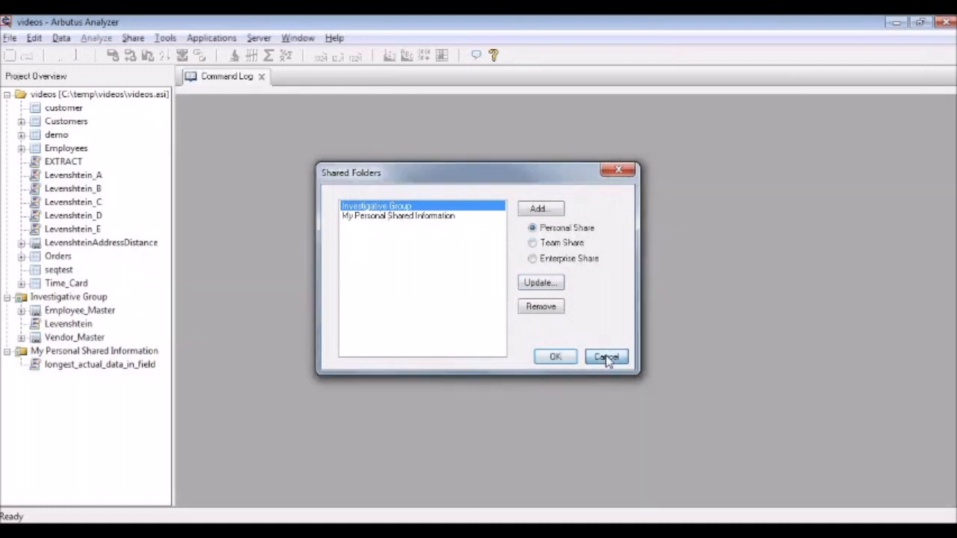
Remove the Investigative Group share from the shared folders and expand the My Personal Shared Information folder.
left_click(7, 297)
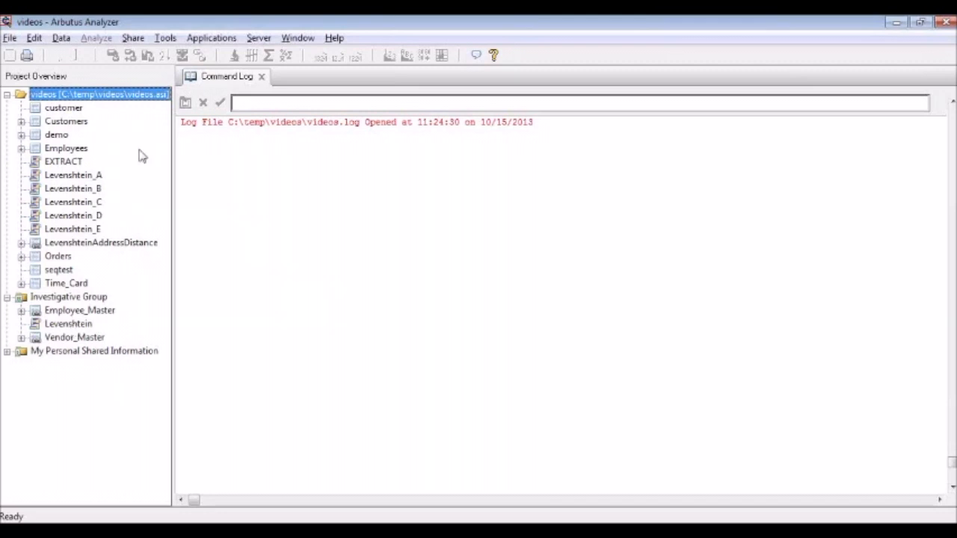
left_click(134, 39)
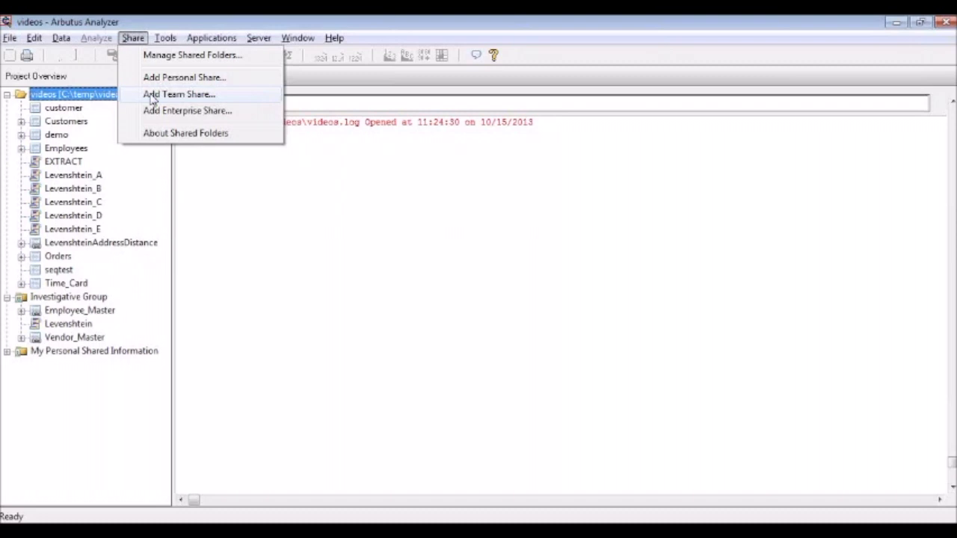
left_click(154, 56)
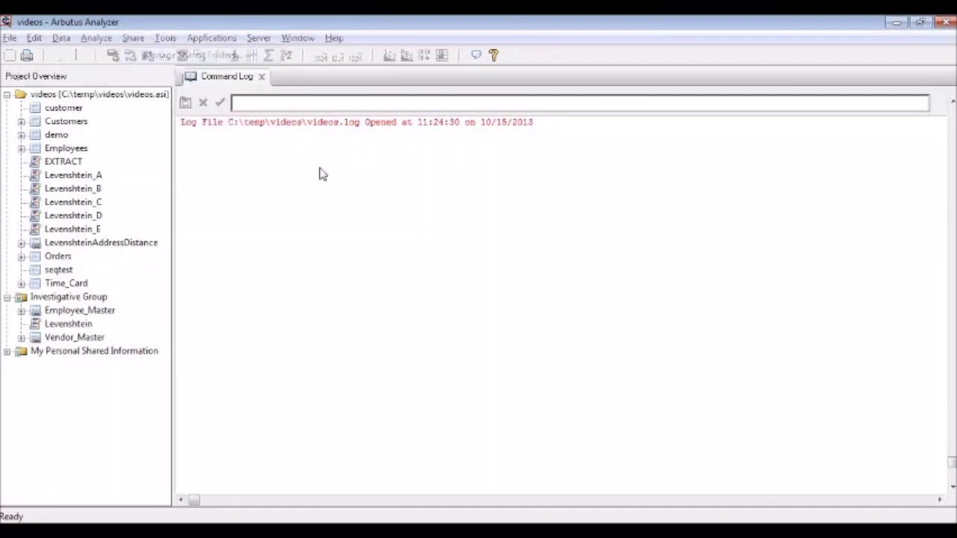
left_click(367, 216)
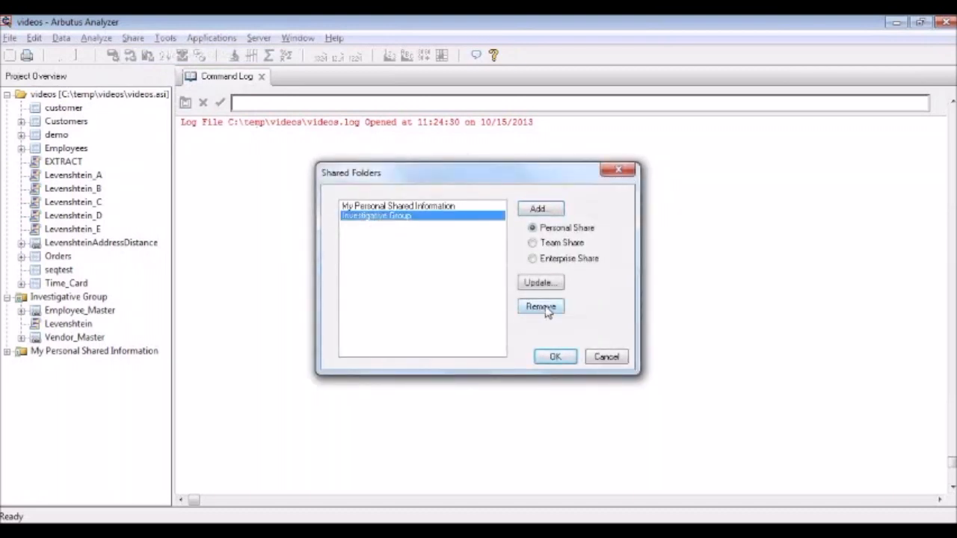
left_click(541, 308)
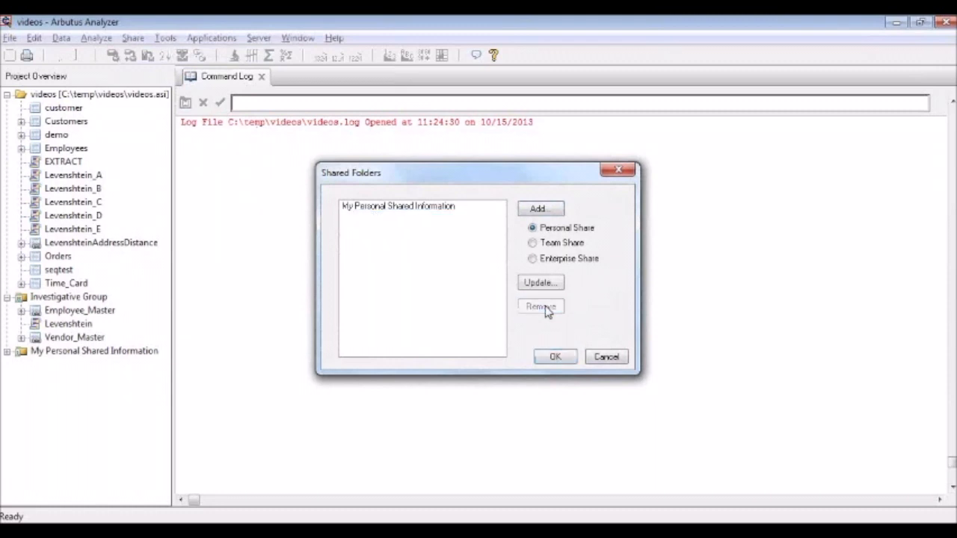
left_click(555, 357)
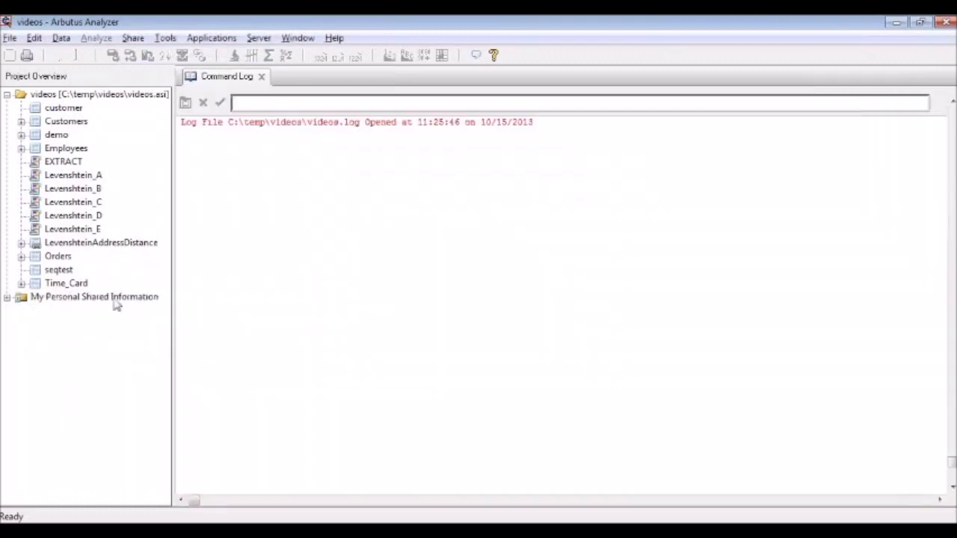
left_click(7, 298)
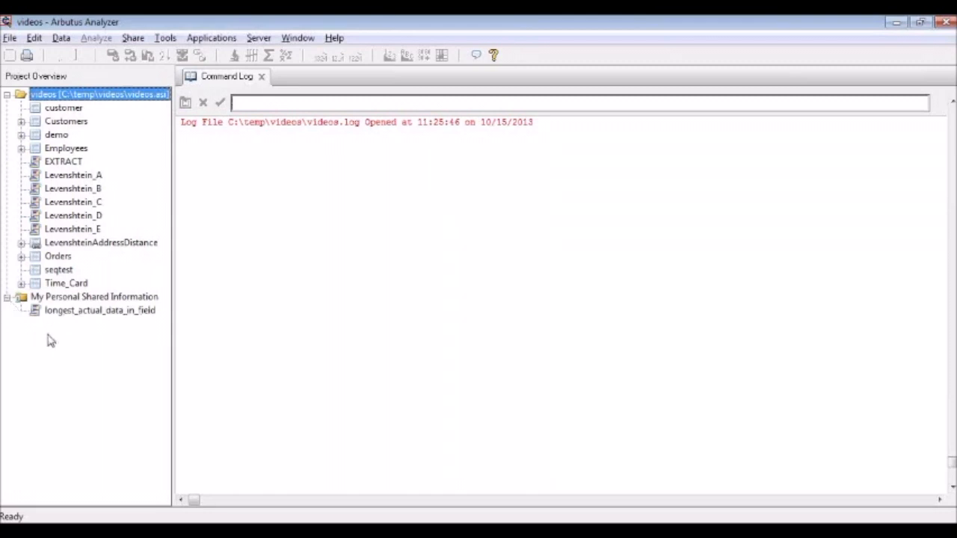
Add a team share named Team Share that uses the folder M:\Arbutus Team Share, without a project restriction, and expand it.
left_click(133, 39)
left_click(169, 94)
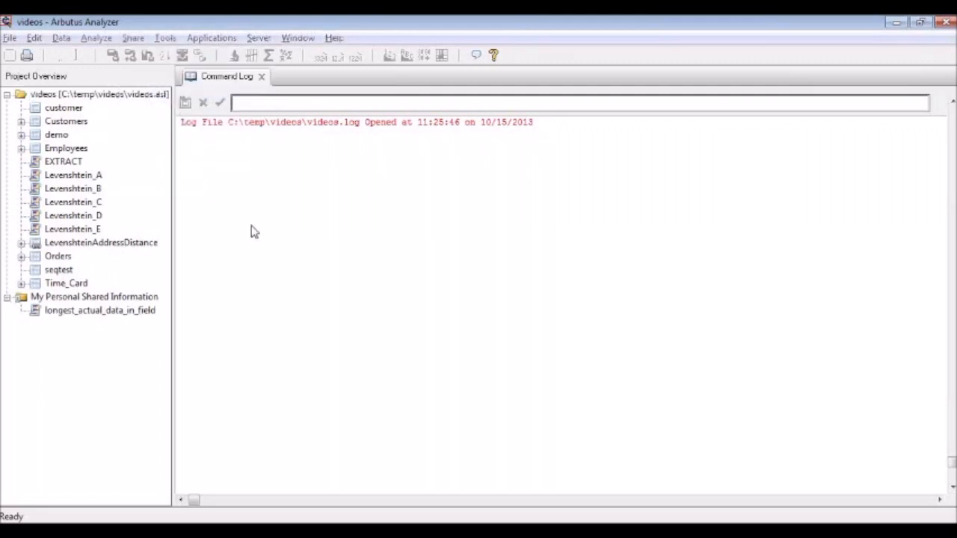
type("TeamSHare")
left_click(598, 266)
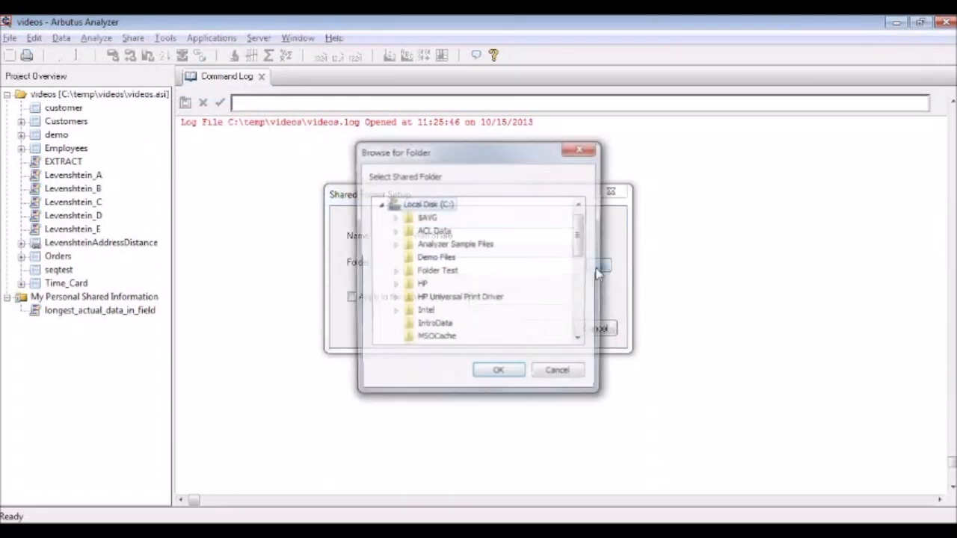
left_click(382, 204)
left_click(388, 276)
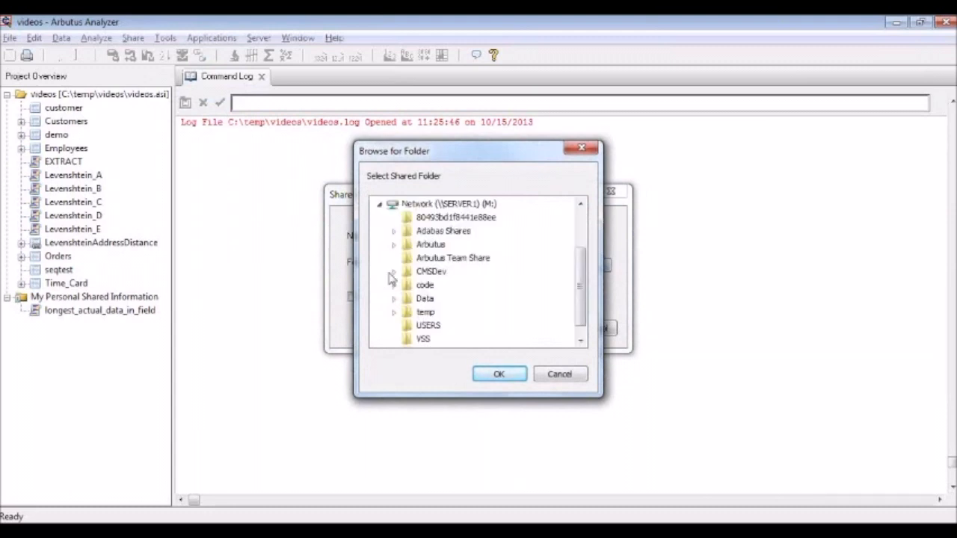
left_click(458, 259)
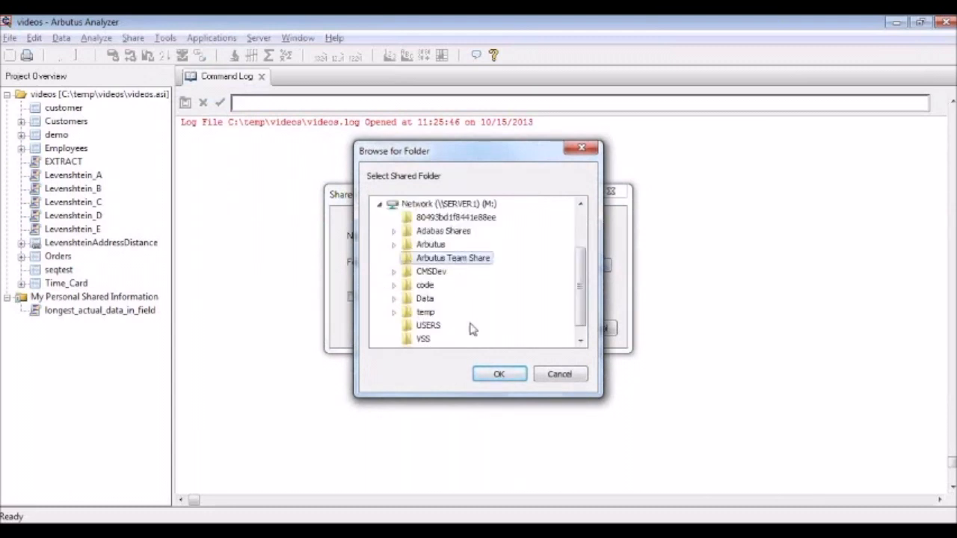
left_click(501, 375)
left_click(543, 329)
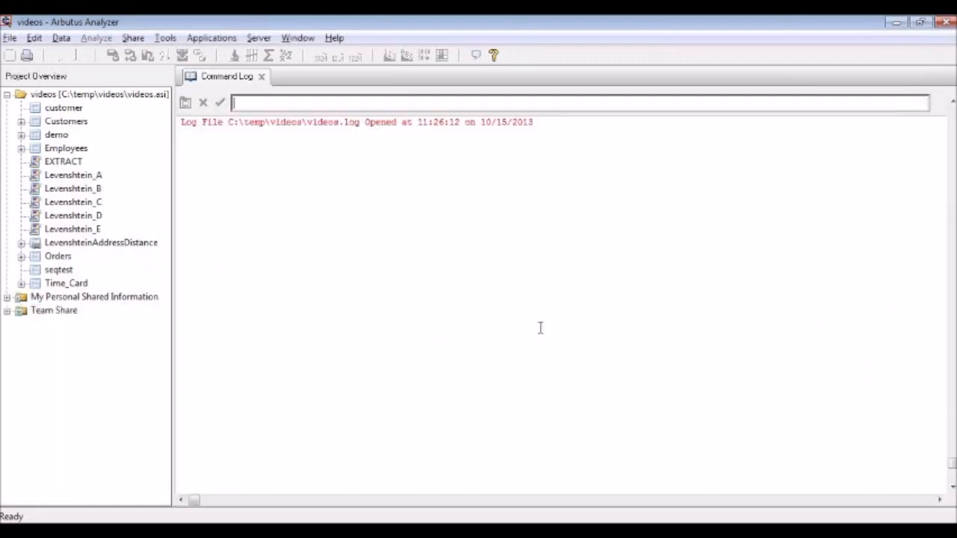
left_click(7, 311)
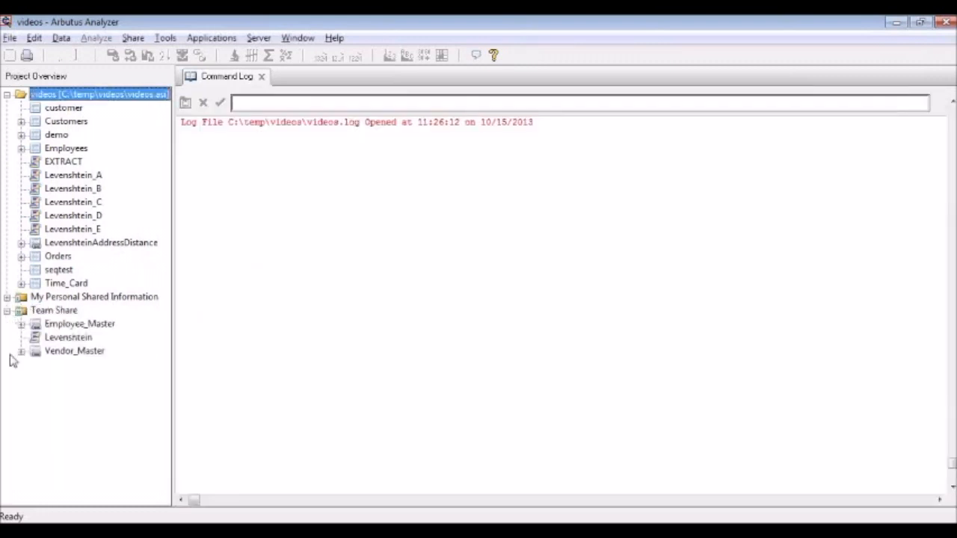